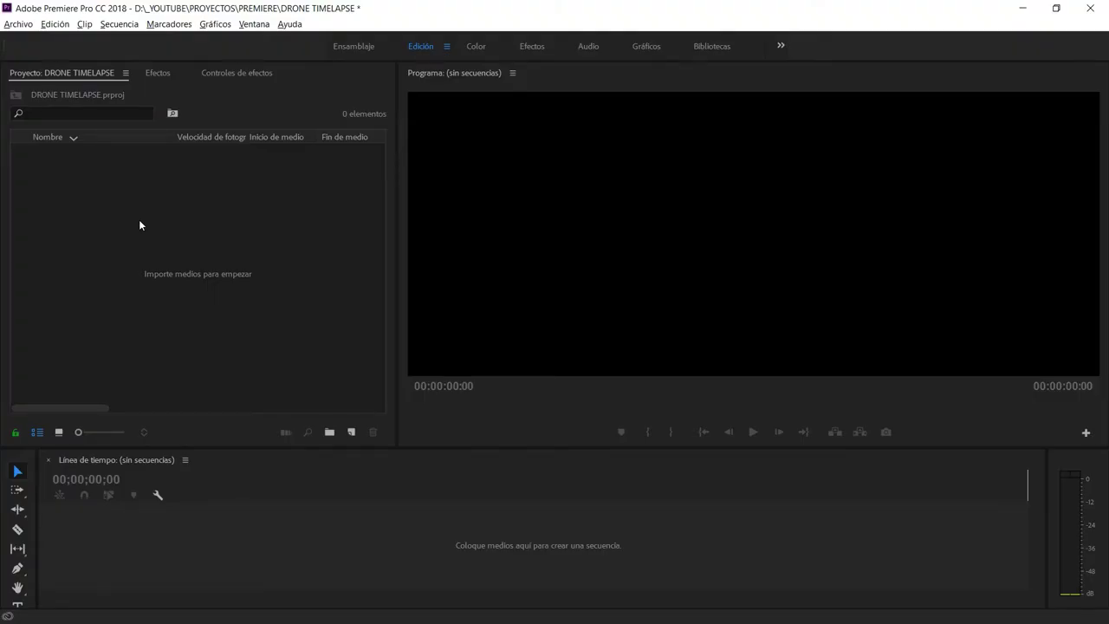
Import drone clips 01.mp4 through 07.mp4 and sort them ascending by name
right_click(97, 209)
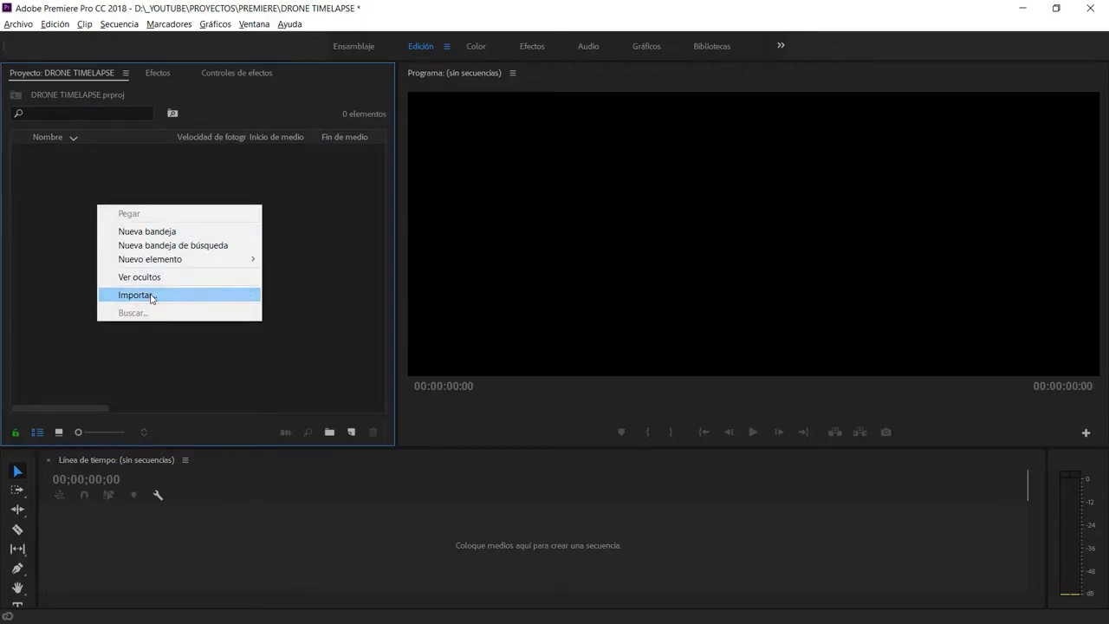
left_click(152, 295)
left_click(166, 135)
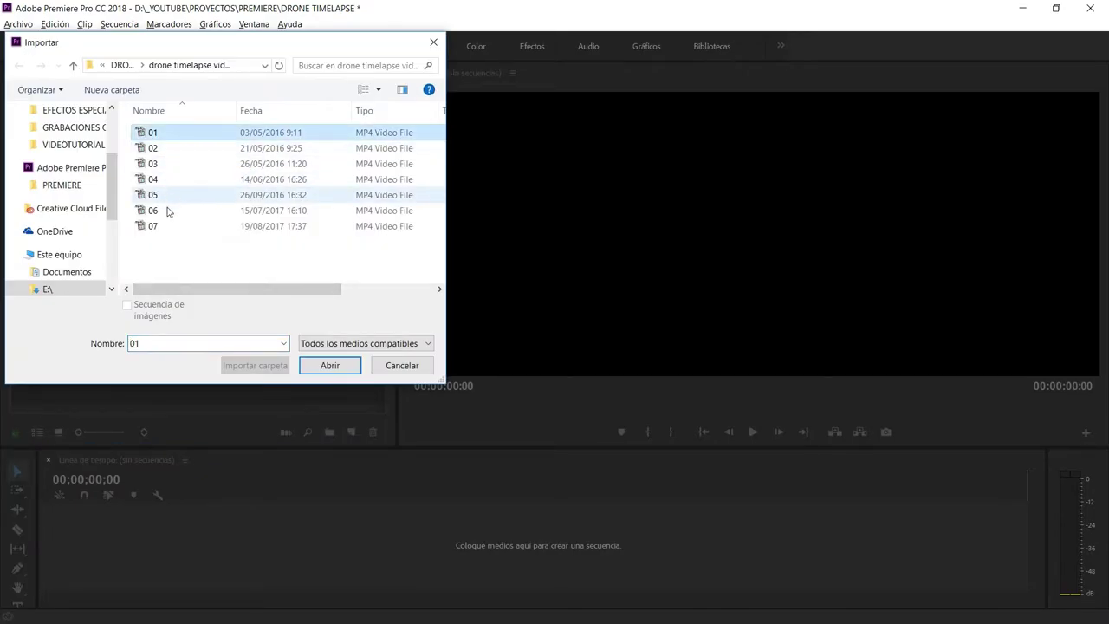
left_click(167, 227, "shift")
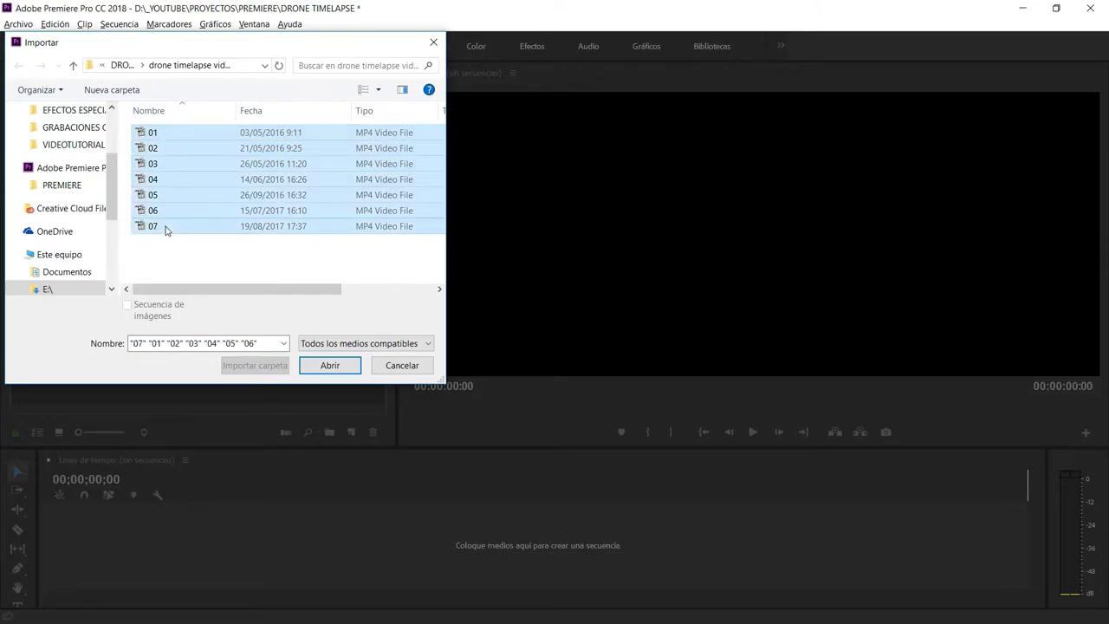
left_click(330, 364)
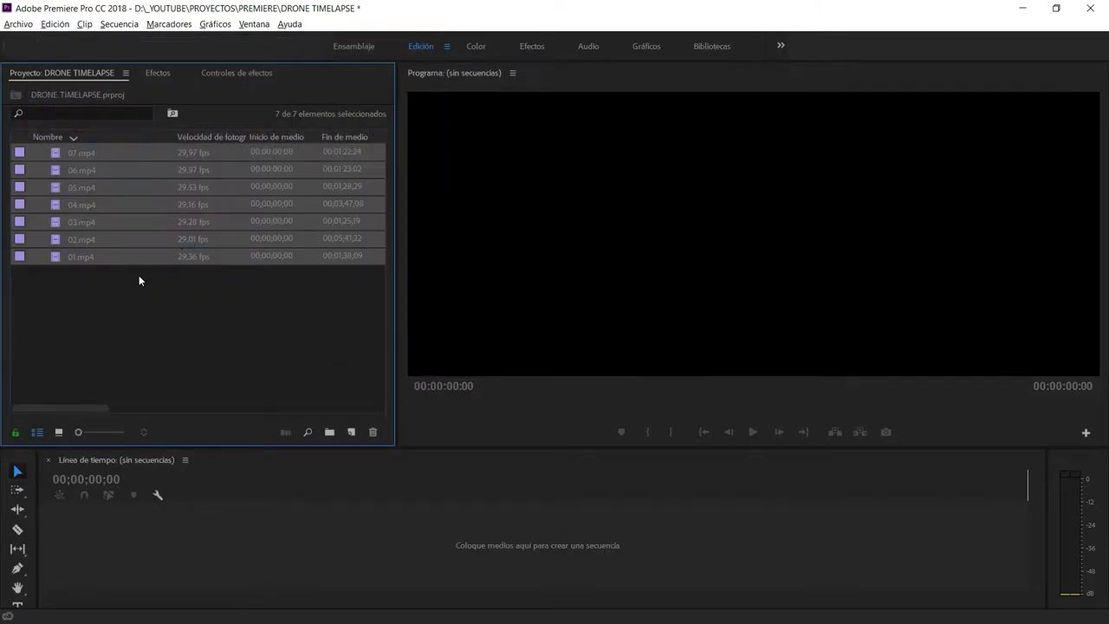
left_click(109, 303)
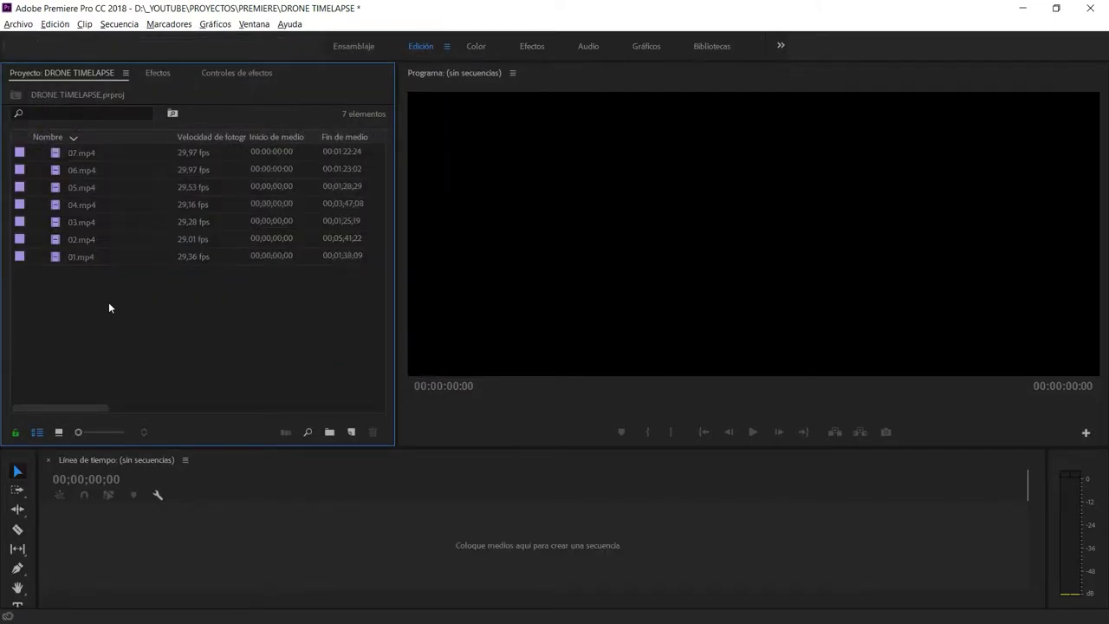
left_click(90, 137)
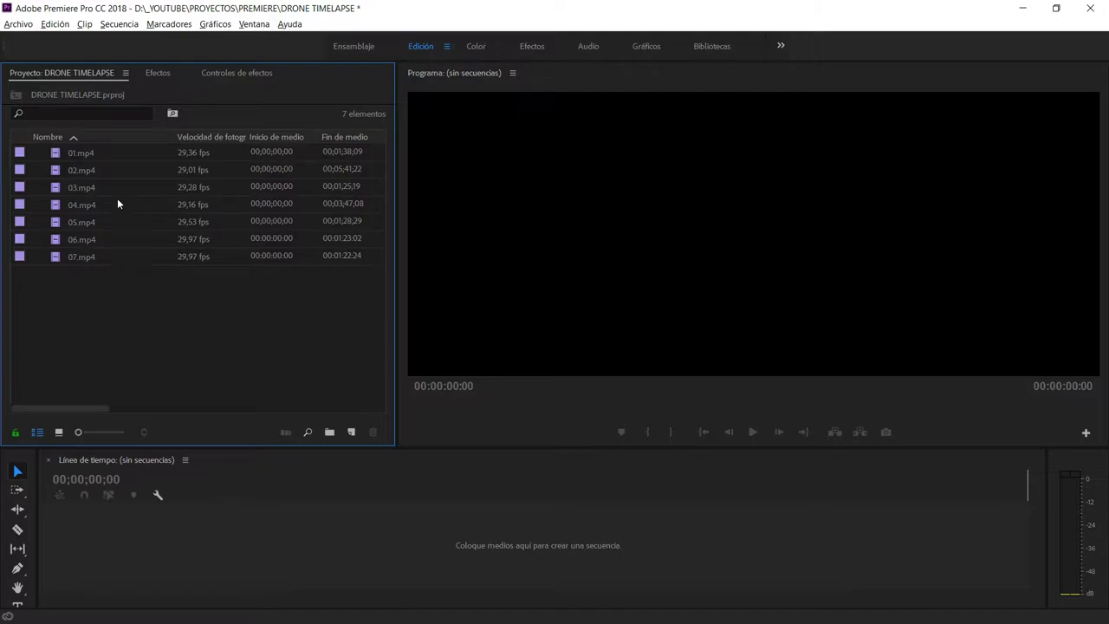
Inspect clips 02.mp4 and 06.mp4 in the Project panel, then deselect them
left_click(196, 171)
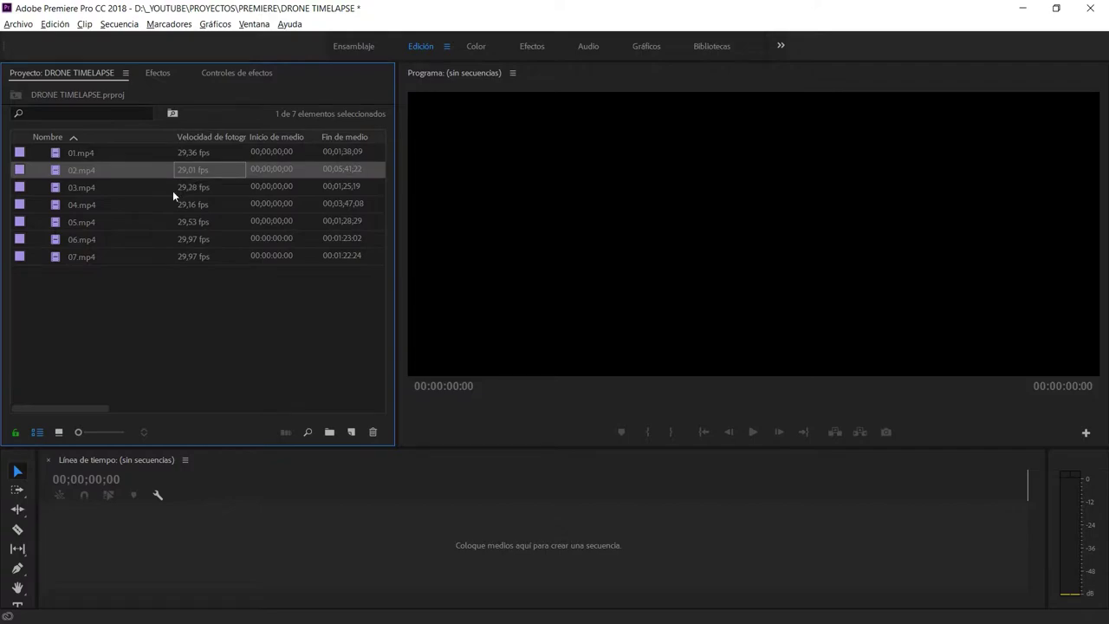
key("ctrl+shift+a")
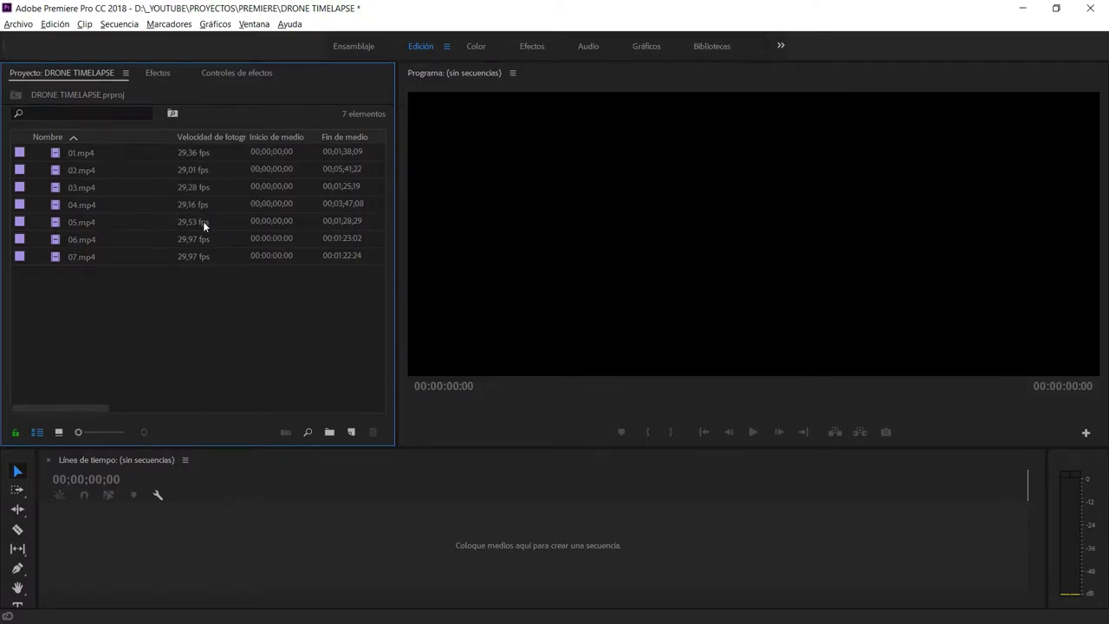
left_click(81, 243)
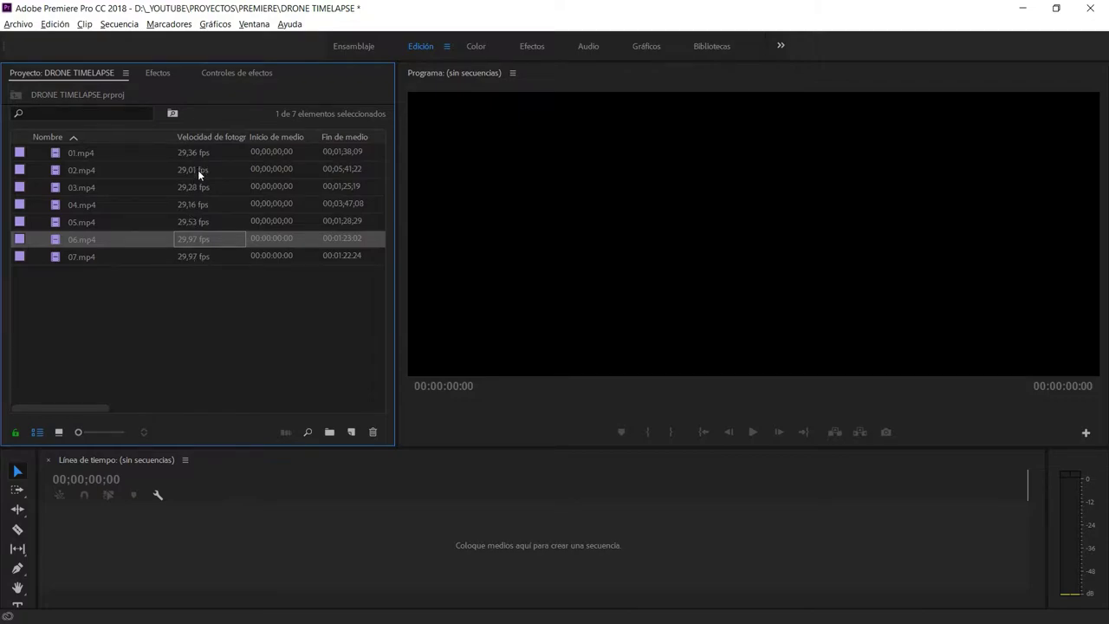
left_click(78, 304)
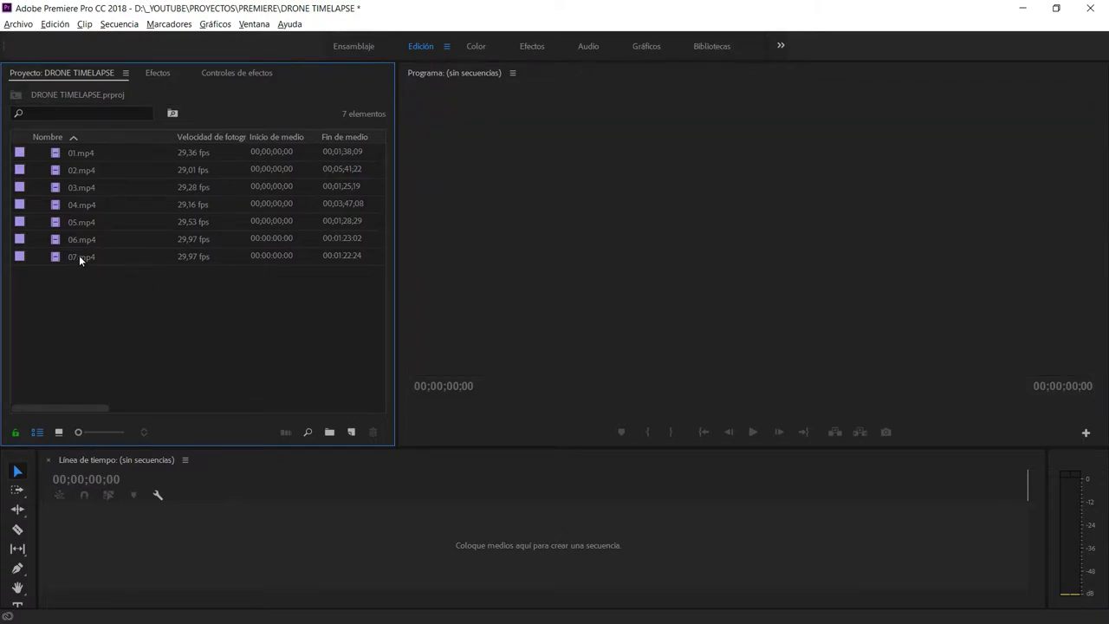
Create sequence 07 from 07.mp4 on V1 and enlarge the timeline area
mouse_move(60, 254)
left_click_drag(60, 258, 68, 276)
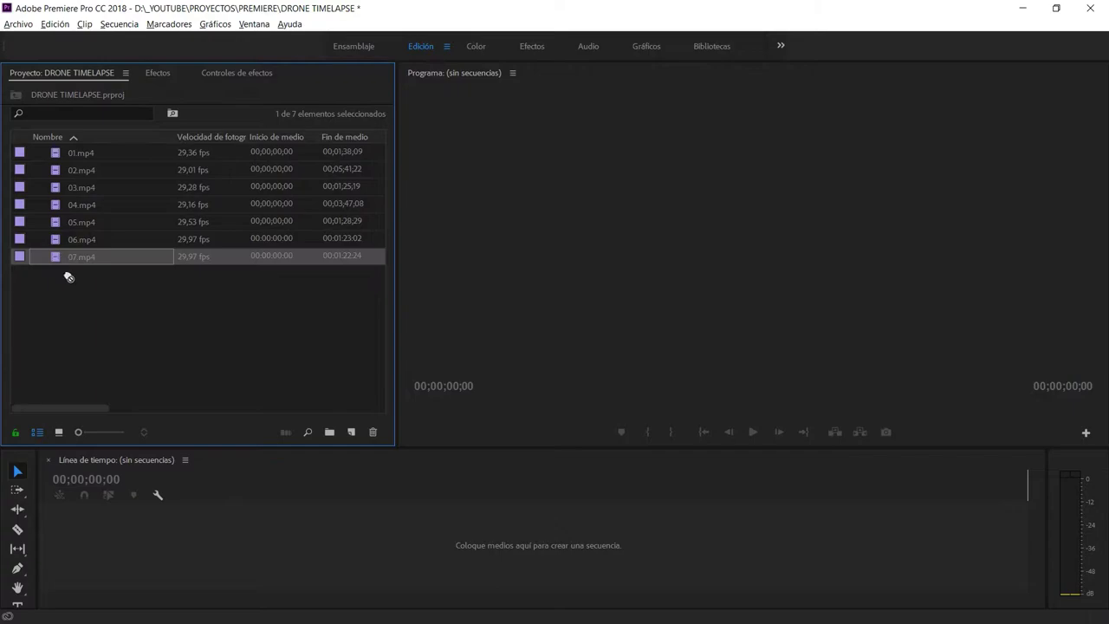
left_click_drag(185, 527, 186, 527)
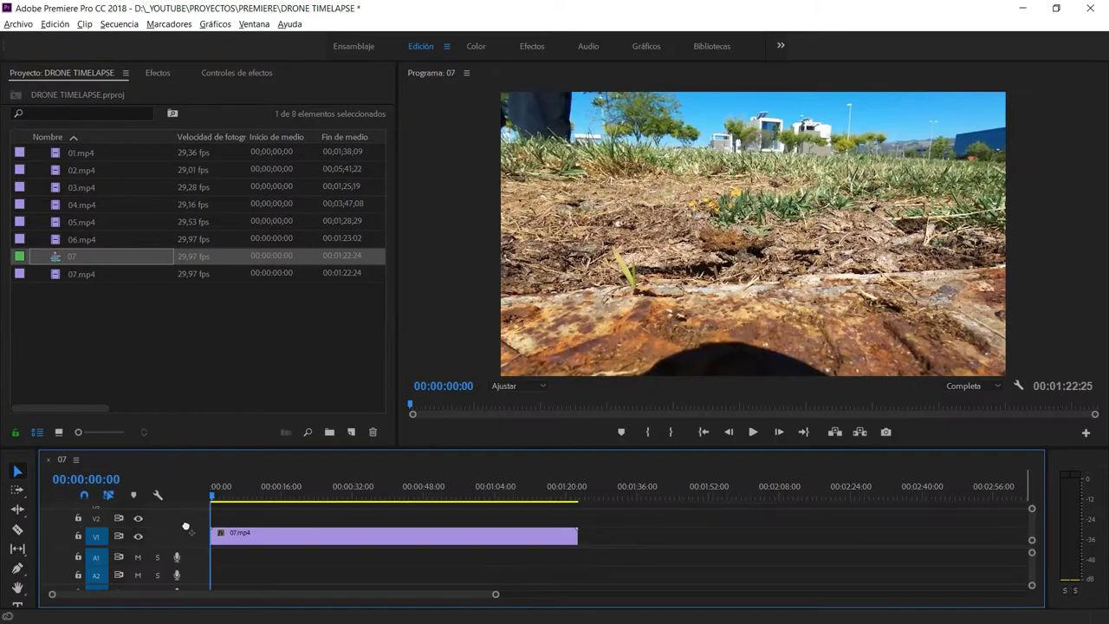
left_click_drag(192, 448, 198, 328)
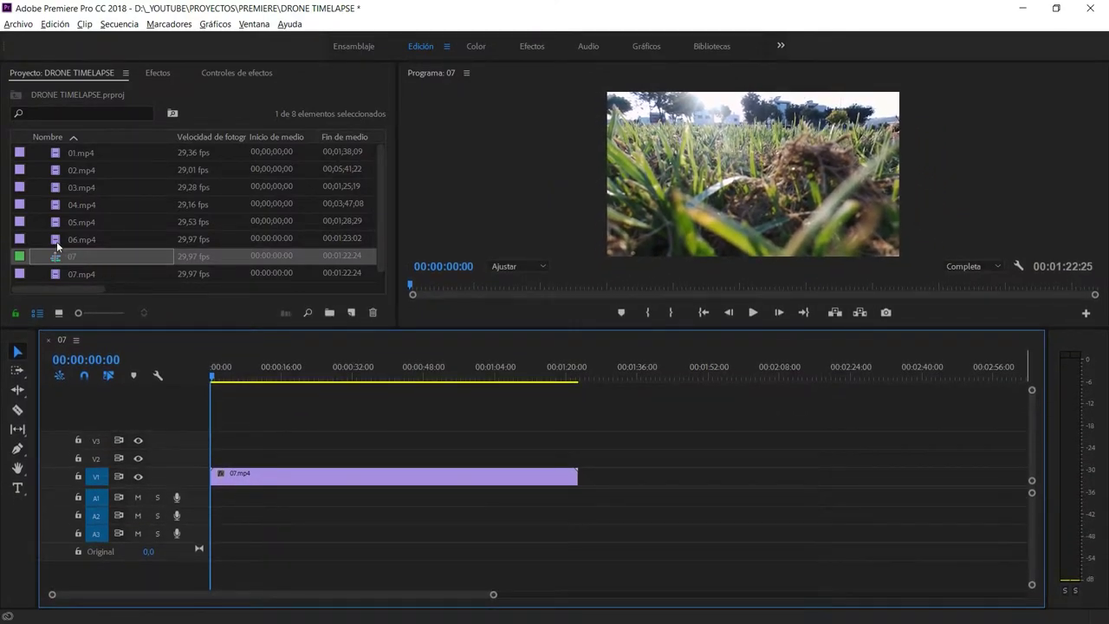
Stack clips 06.mp4 down to 01.mp4 on tracks V2 through V7 above 07.mp4
left_click_drag(56, 239, 223, 460)
left_click_drag(55, 223, 222, 441)
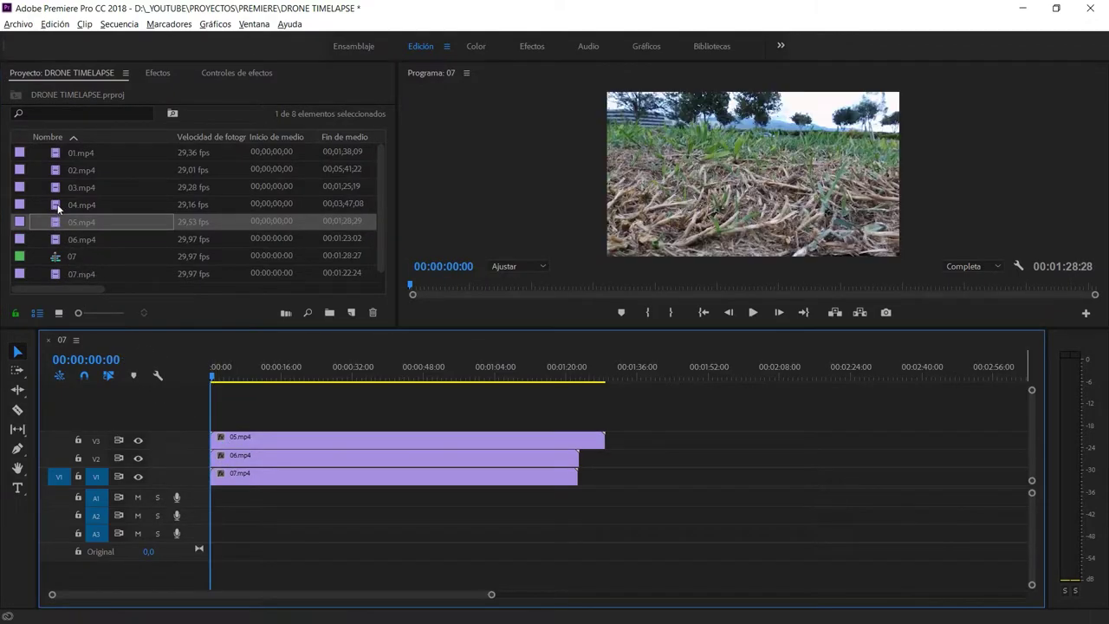
left_click_drag(58, 204, 221, 422)
left_click_drag(57, 187, 216, 401)
left_click_drag(57, 170, 217, 386)
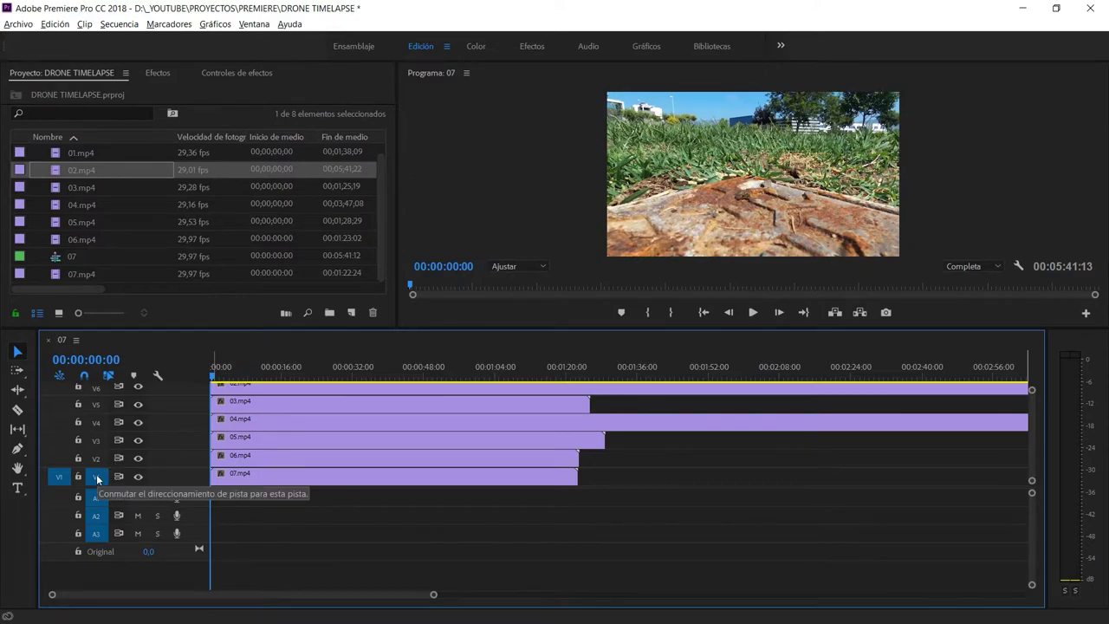
scroll(96, 462, "down", 4)
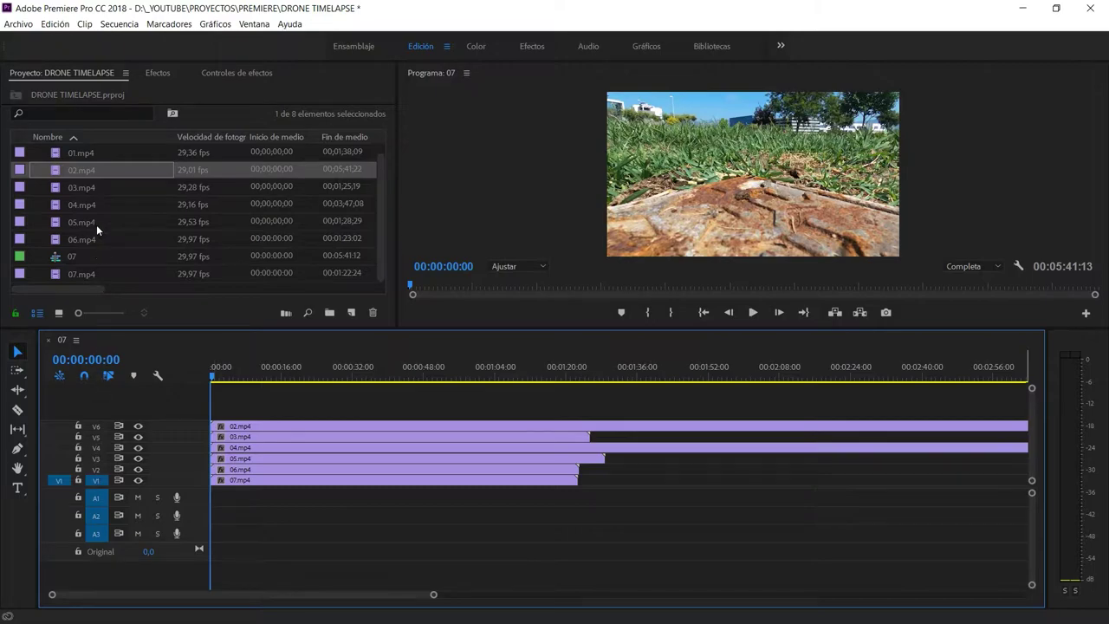
left_click(66, 156)
mouse_move(196, 330)
left_mouse_down()
mouse_move(234, 414)
mouse_move(212, 415)
left_mouse_up()
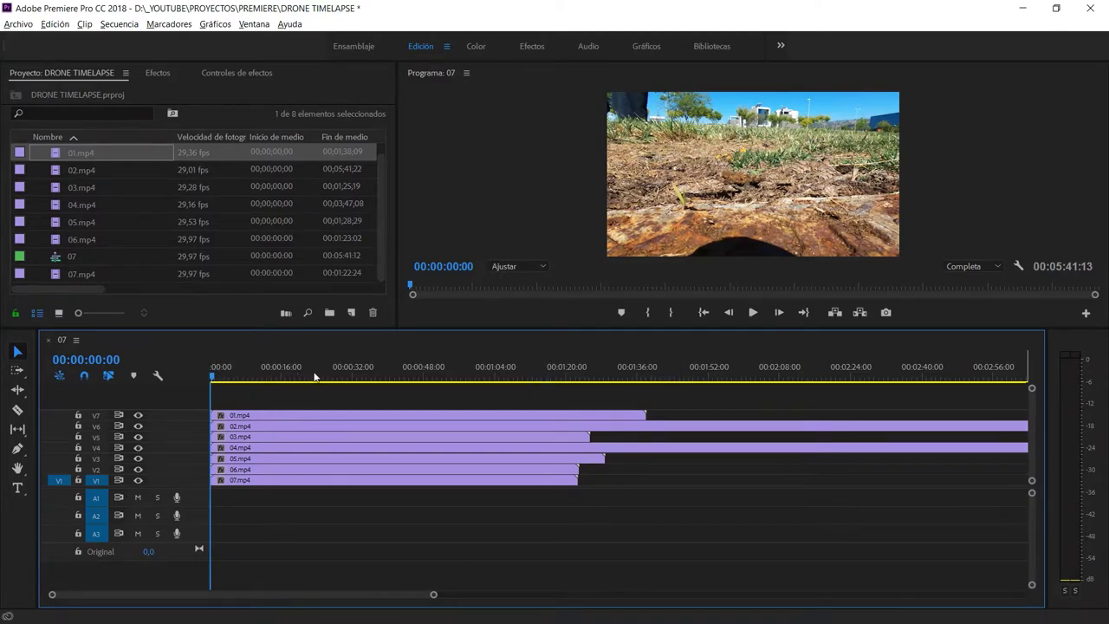
left_click_drag(250, 376, 338, 378)
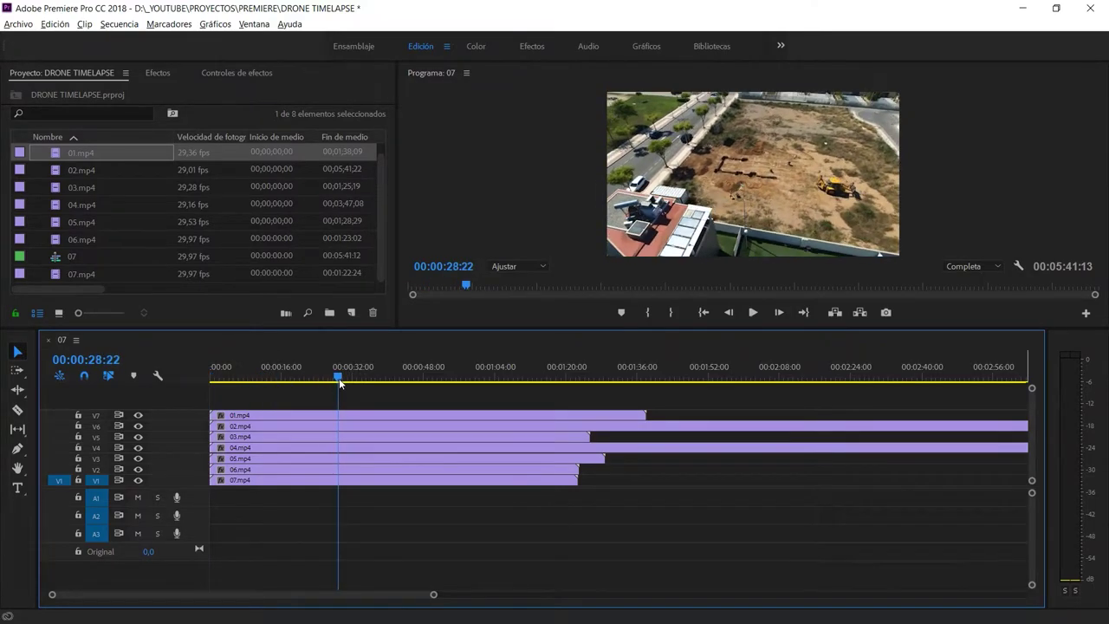
left_click(138, 415)
left_click(138, 426)
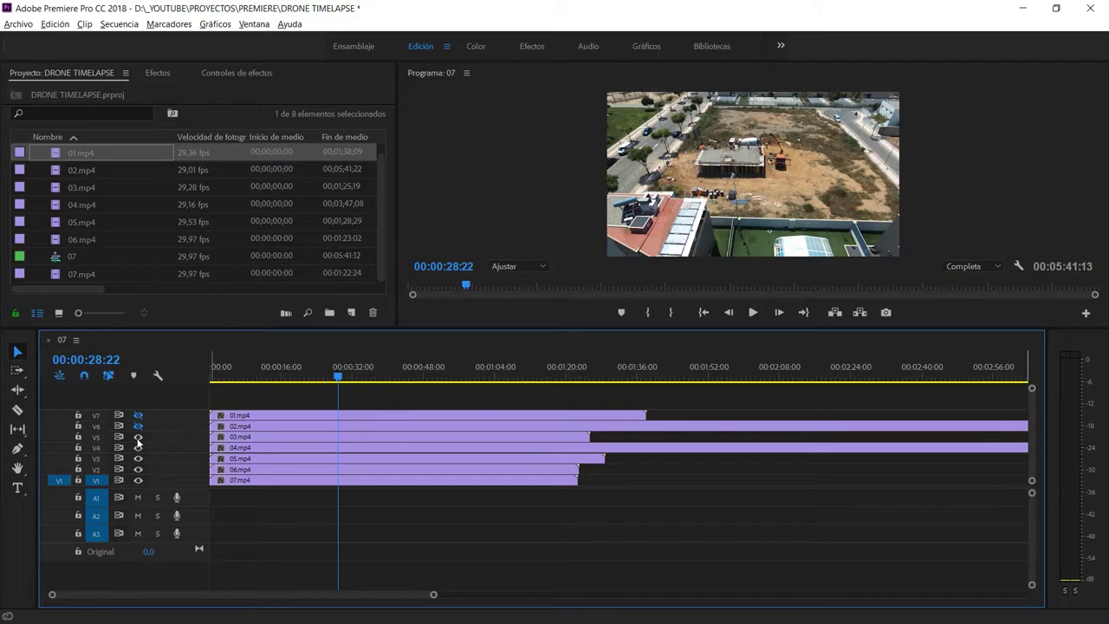
left_click(138, 437)
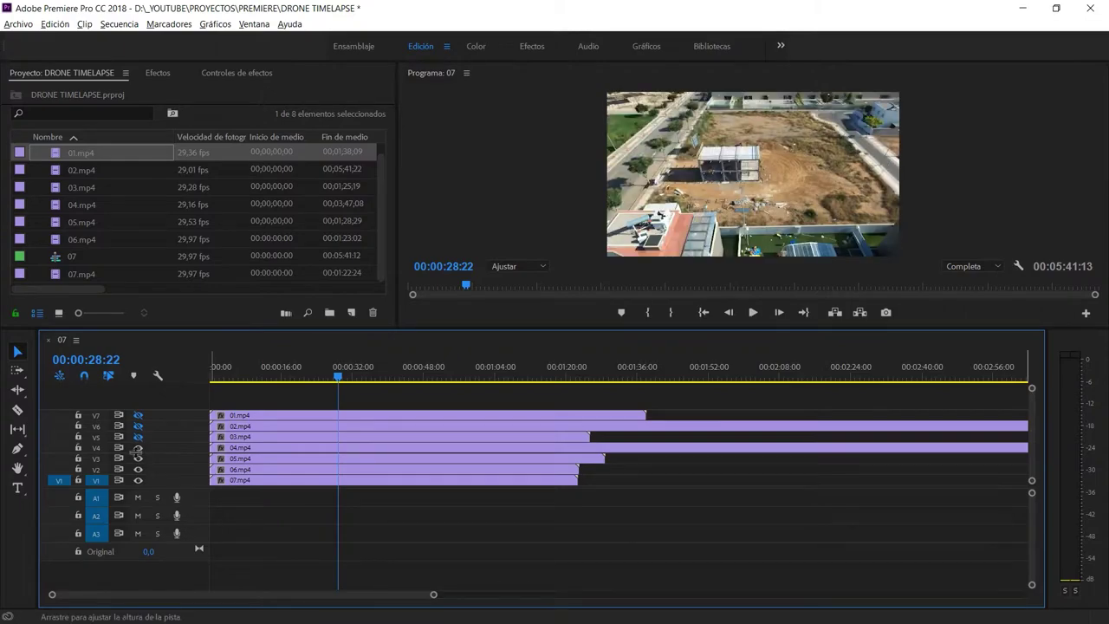
left_click(138, 448)
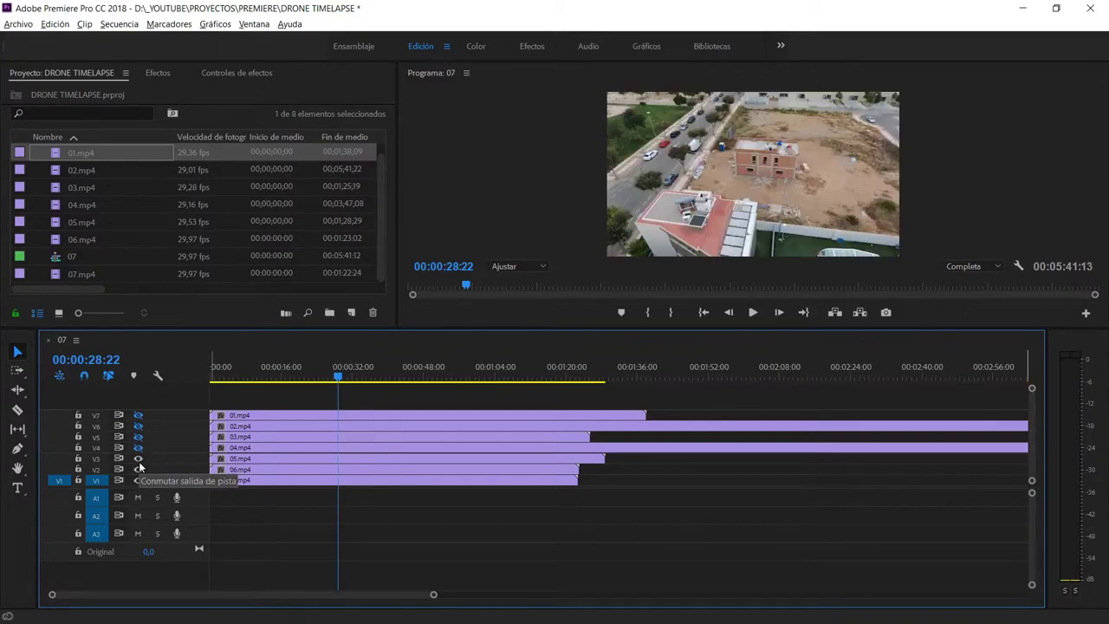
left_click(138, 460)
left_click(138, 469)
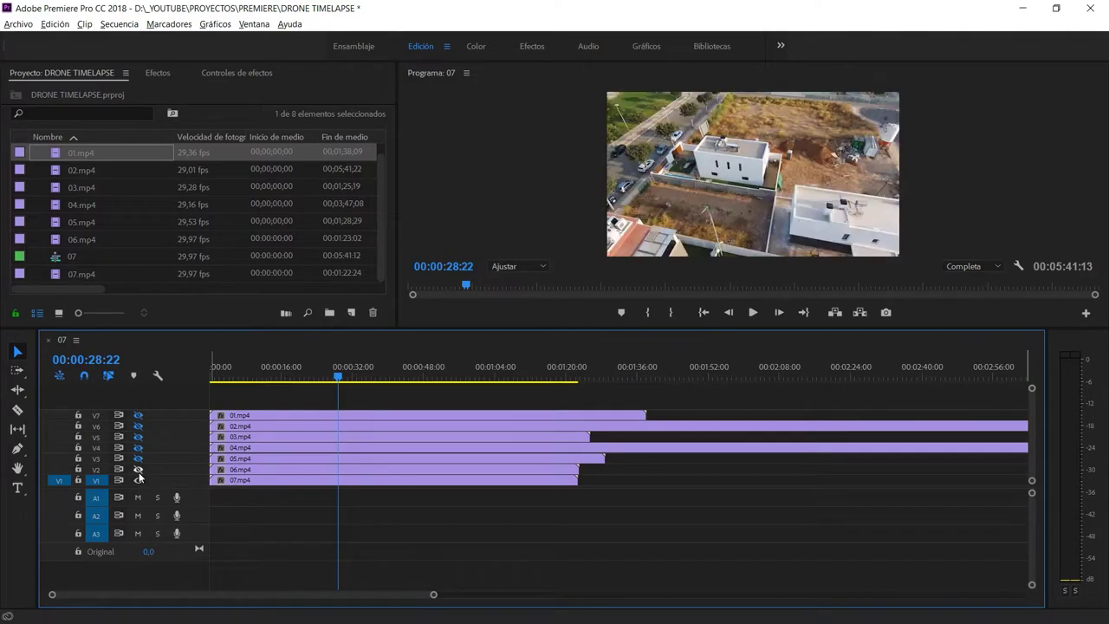
left_click(138, 458)
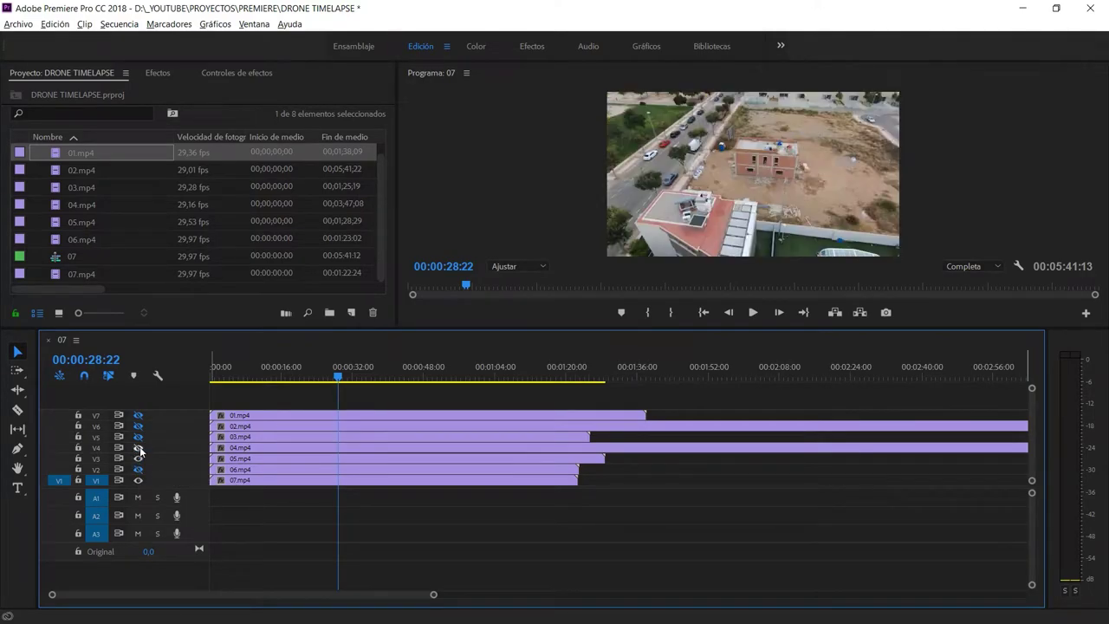
left_click(138, 448)
left_click(137, 437)
left_click(138, 426)
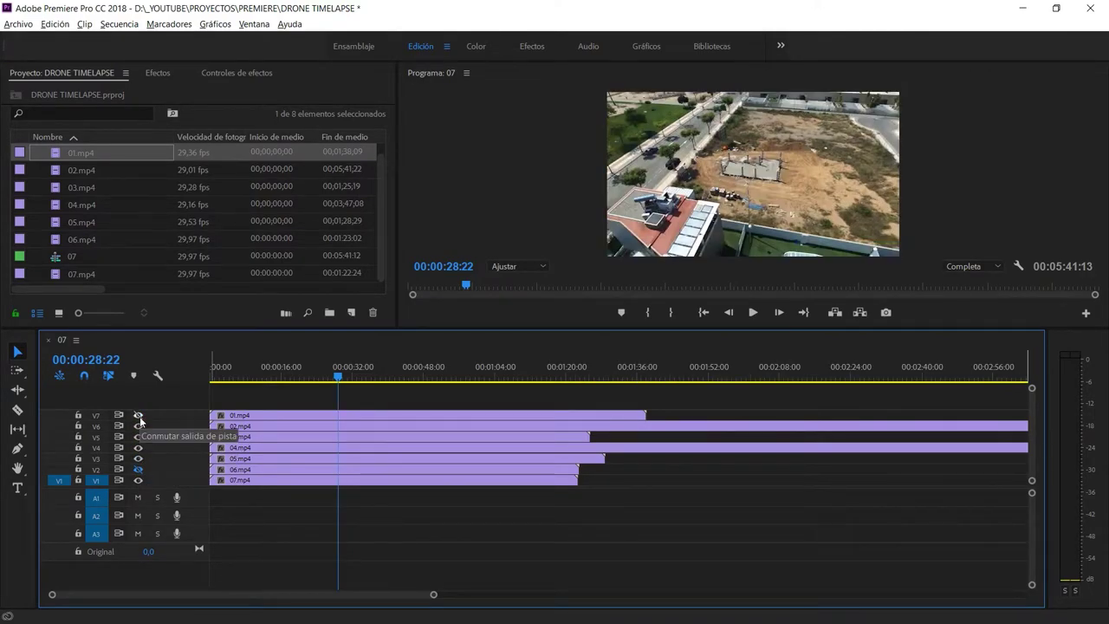
left_click(138, 415)
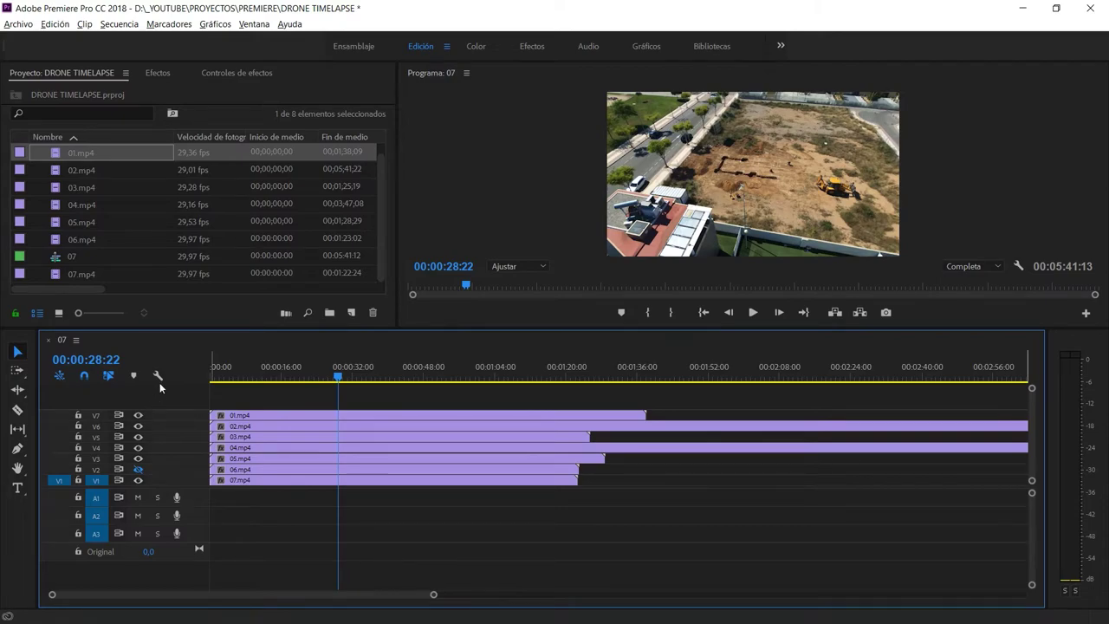
left_click(137, 469)
Ripple-trim the first 15 seconds off all seven stacked clips
mouse_move(247, 366)
left_mouse_down()
mouse_move(265, 371)
mouse_move(234, 375)
mouse_move(278, 378)
left_mouse_up()
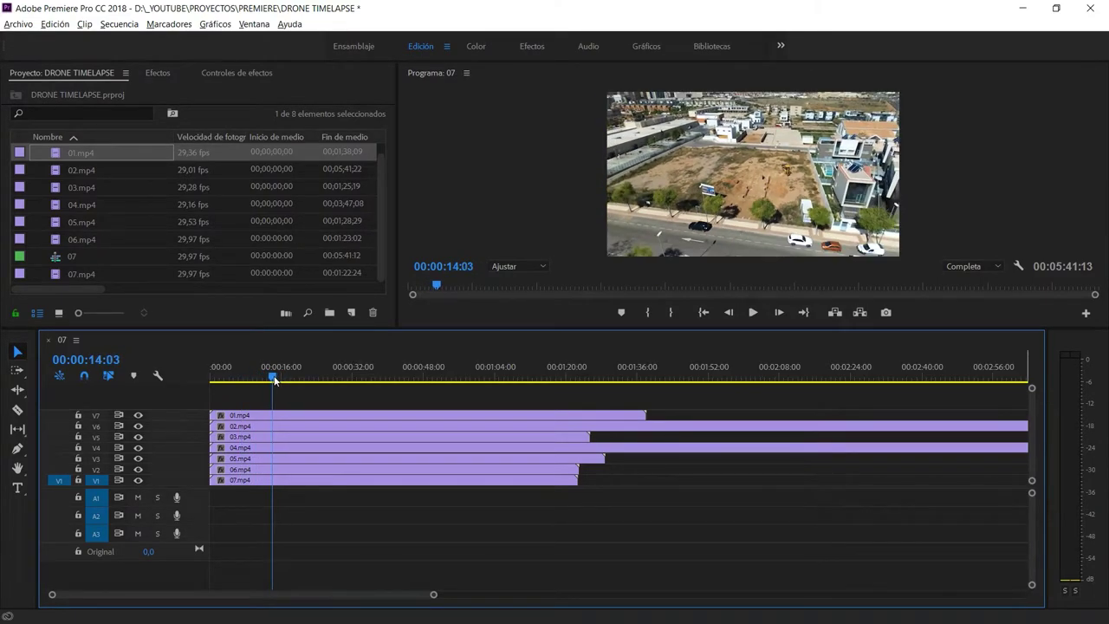
left_click_drag(278, 378, 280, 380)
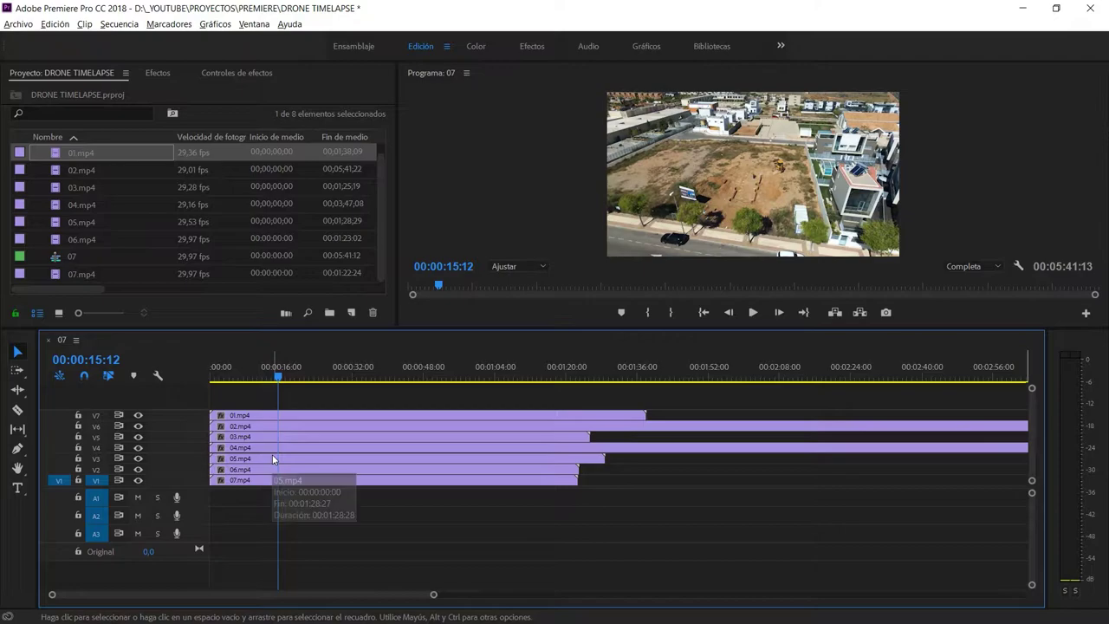
key("q")
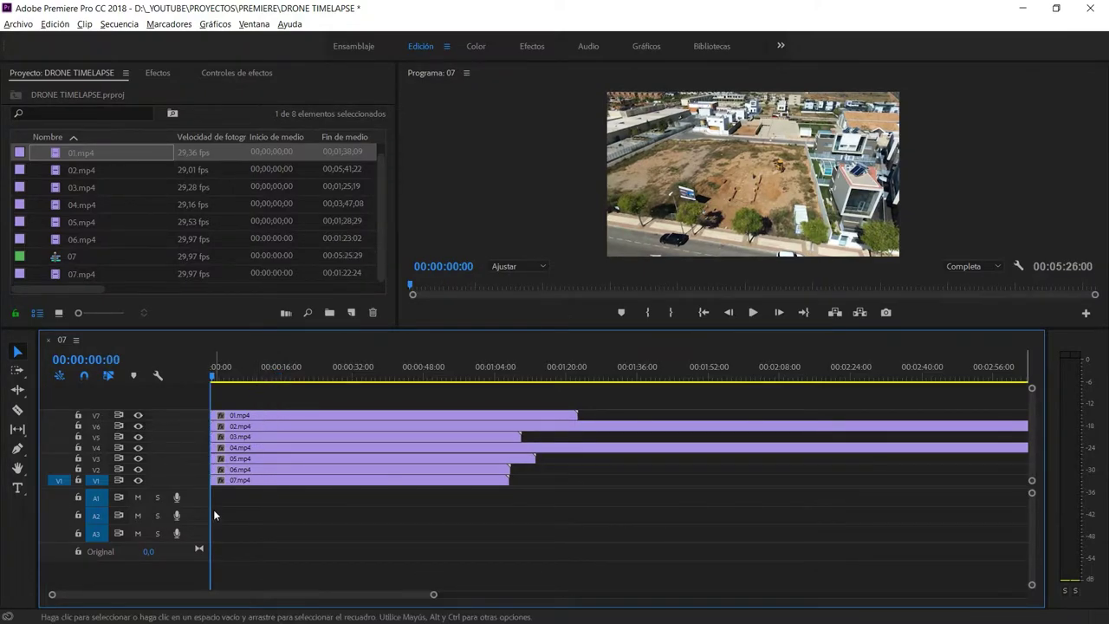
Cut all clips to end at 00:00:51:23, delete the tails, and fit the sequence in view
left_click_drag(282, 377, 442, 383)
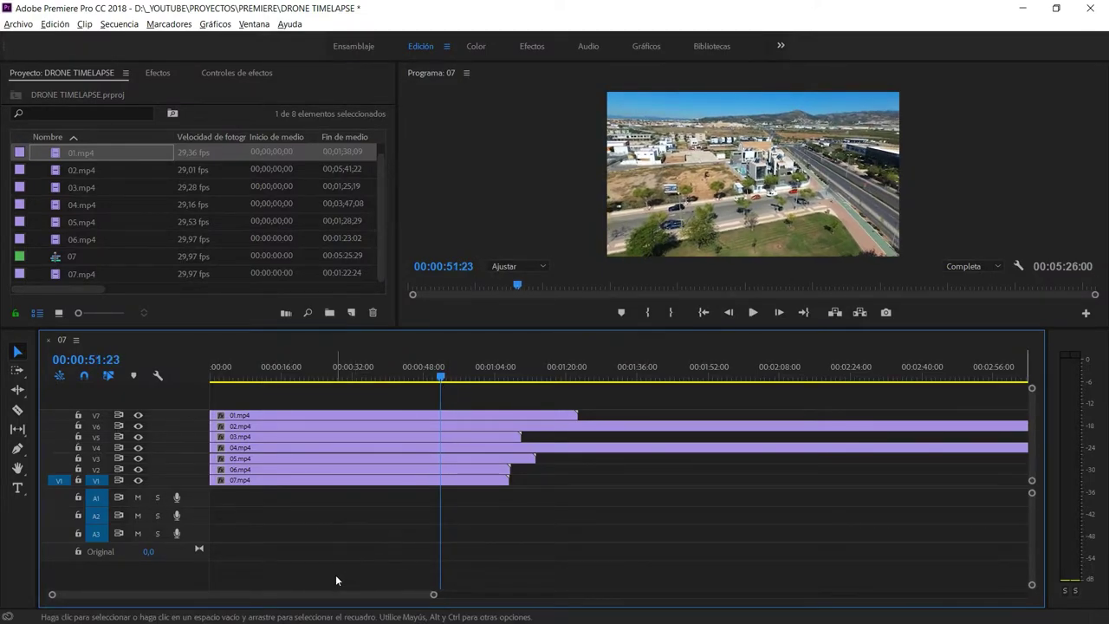
key("w")
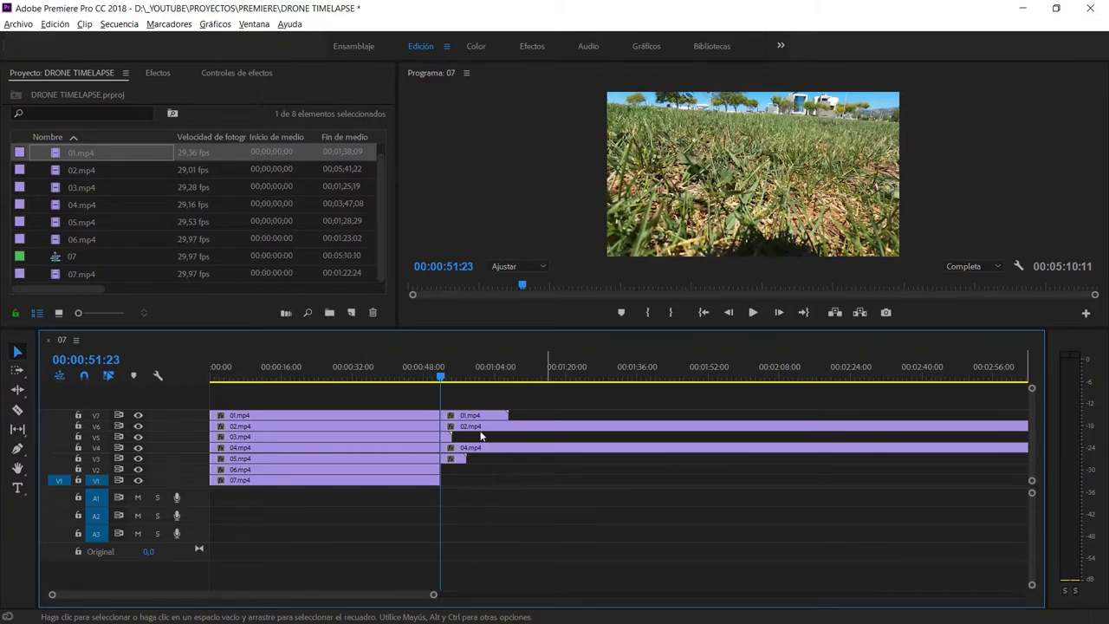
left_click_drag(524, 416, 448, 482)
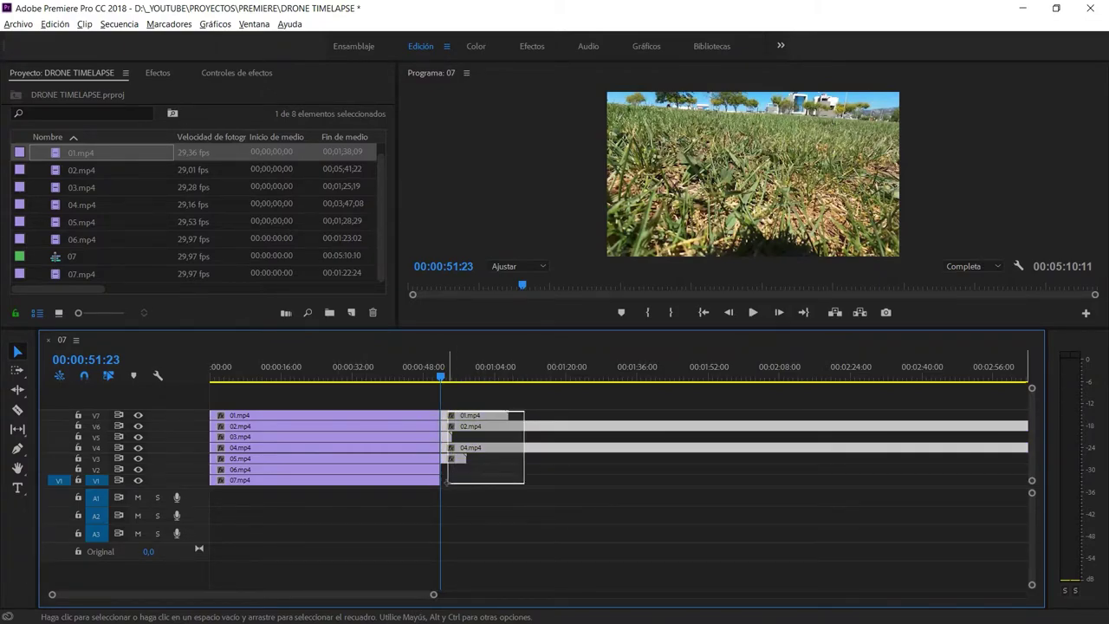
key("Delete")
key("backslash")
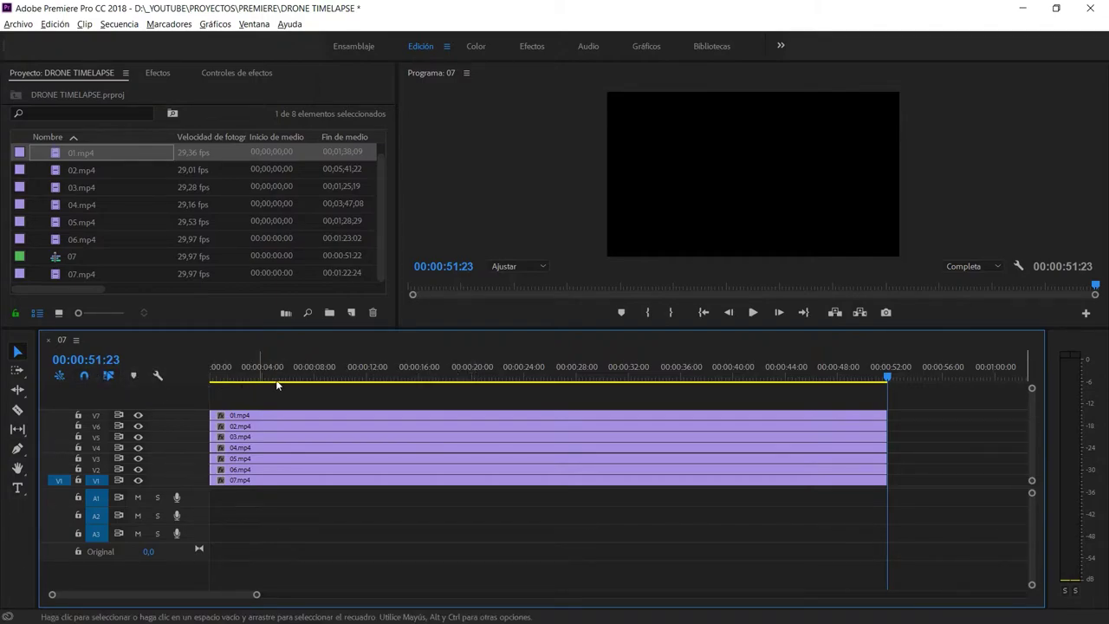
Divide 52 by 7 in Calculator, getting about 7.43 seconds per section, then close it
key("XF86Calculator")
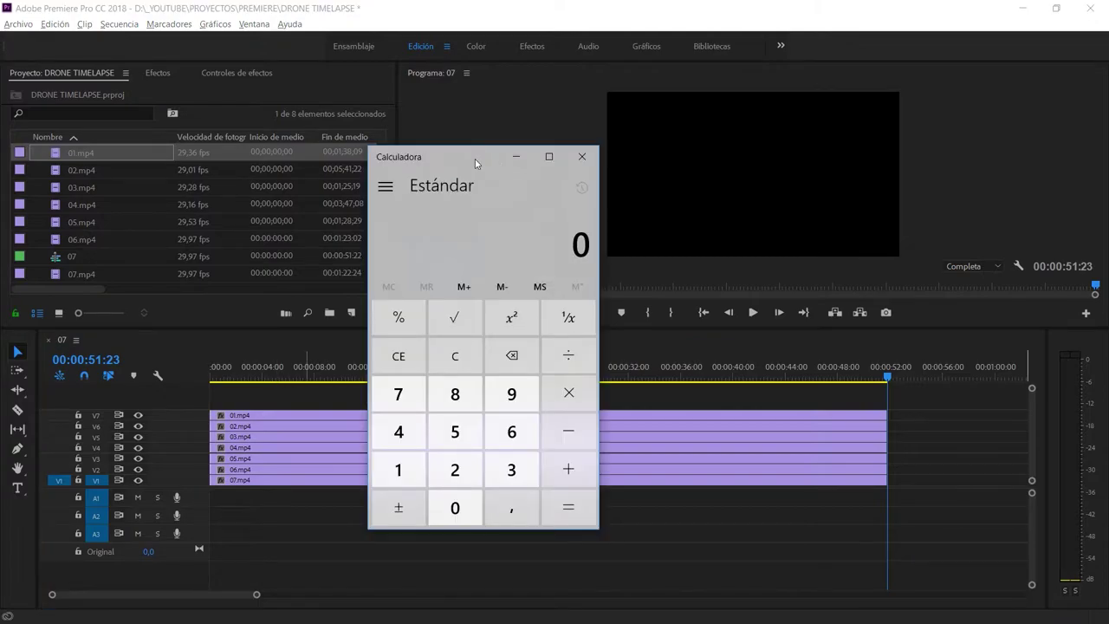
type("52 + ")
type("7")
key("Return")
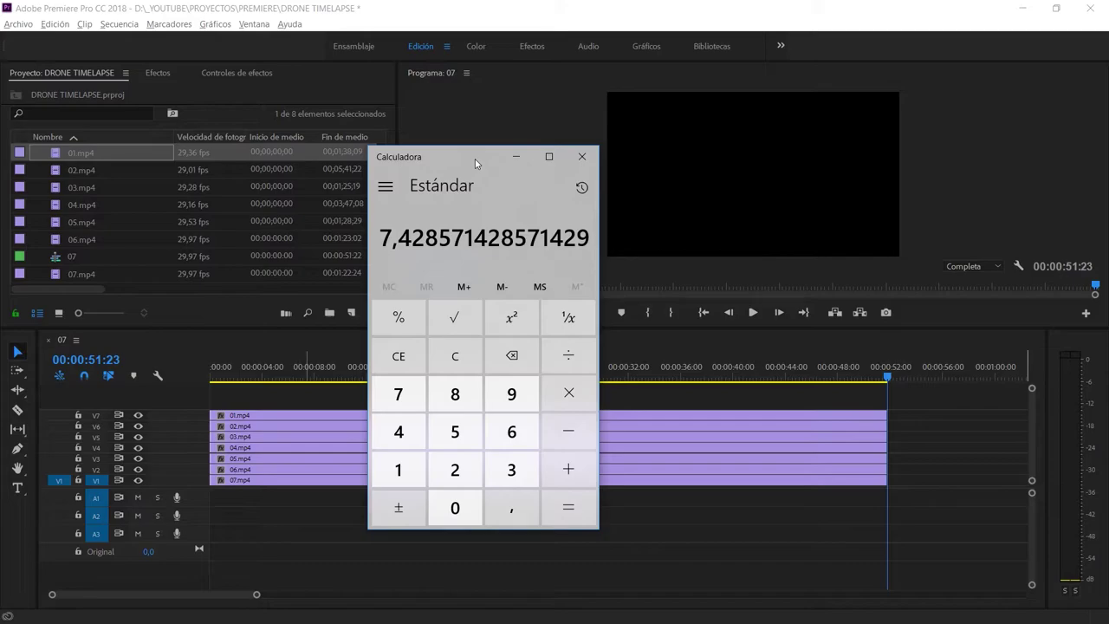
left_click(231, 374)
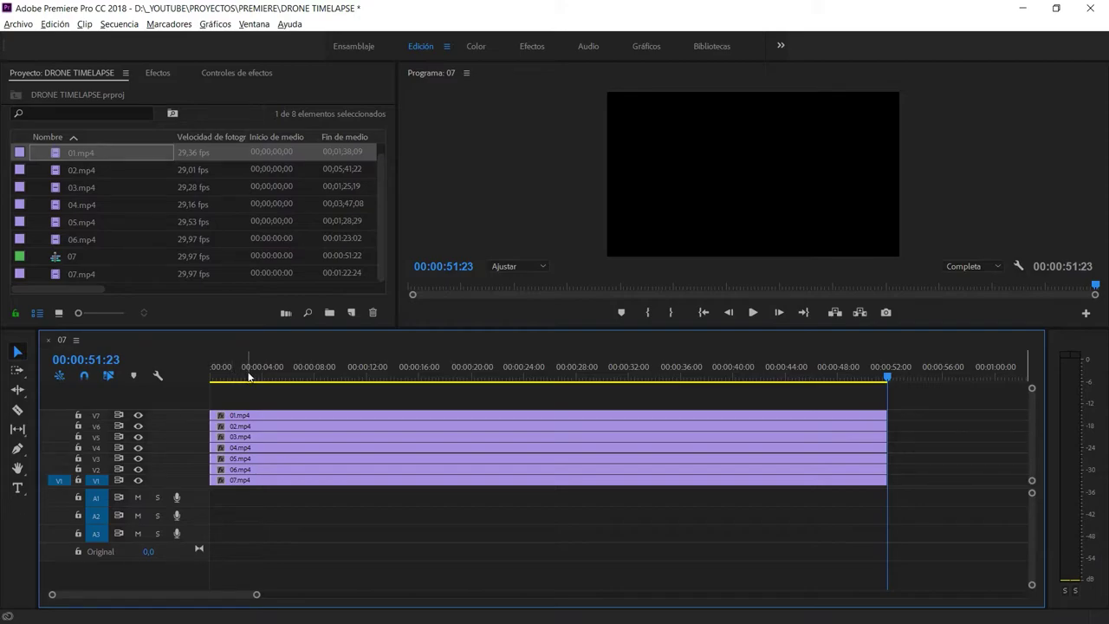
left_click(252, 375)
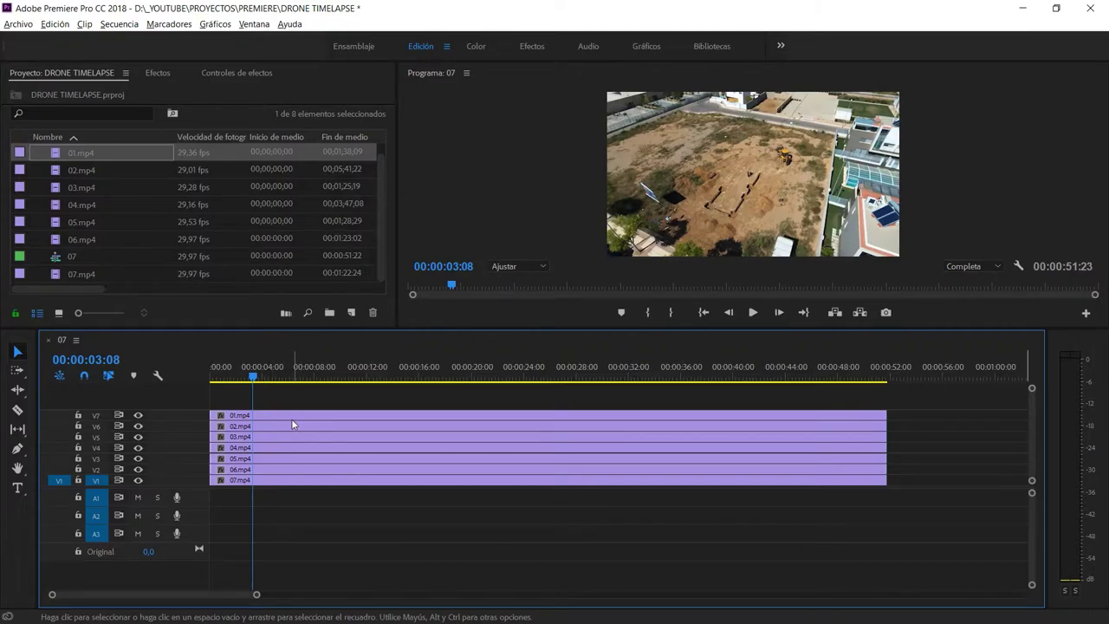
Marquee-select all seven stacked clips on V1–V7 and bring up their context menu
key("c")
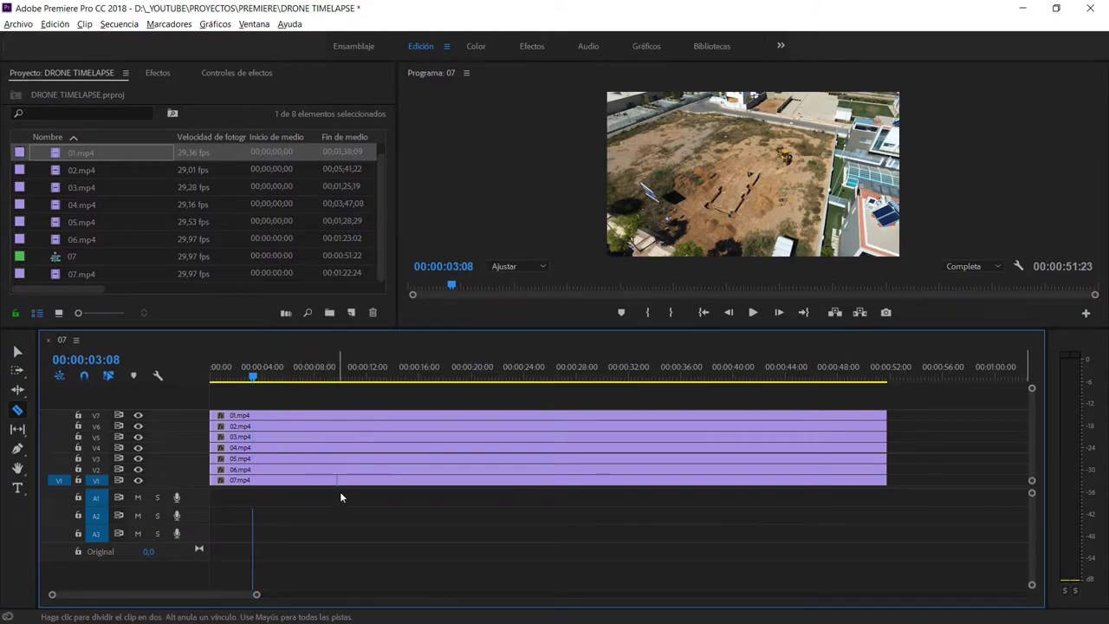
key("v")
left_click_drag(327, 464, 369, 507)
left_click_drag(327, 464, 288, 420)
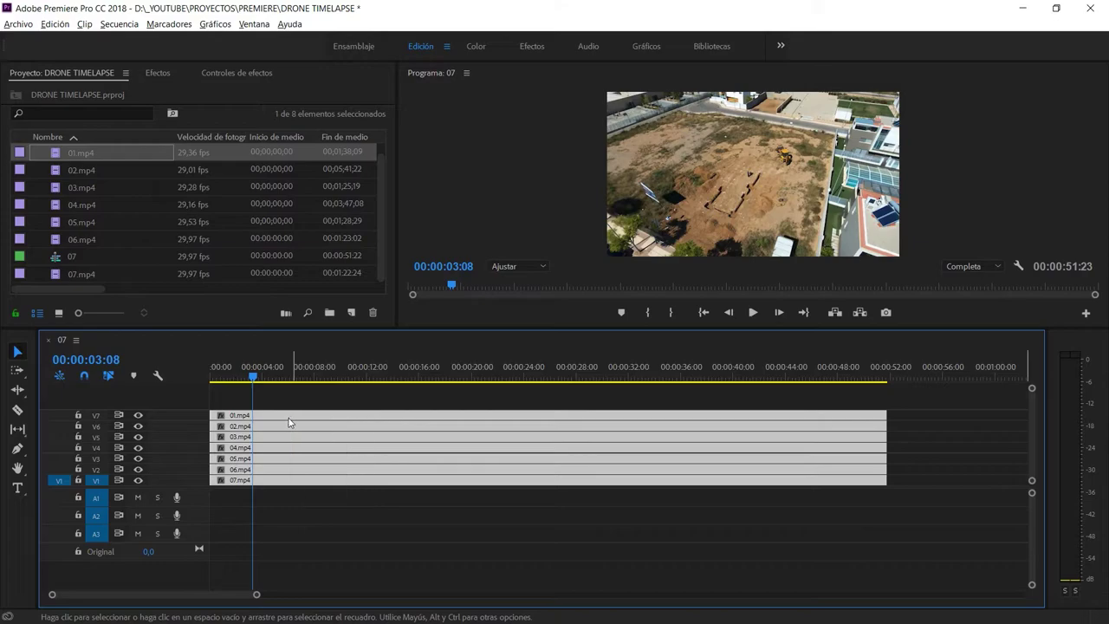
right_click(286, 419)
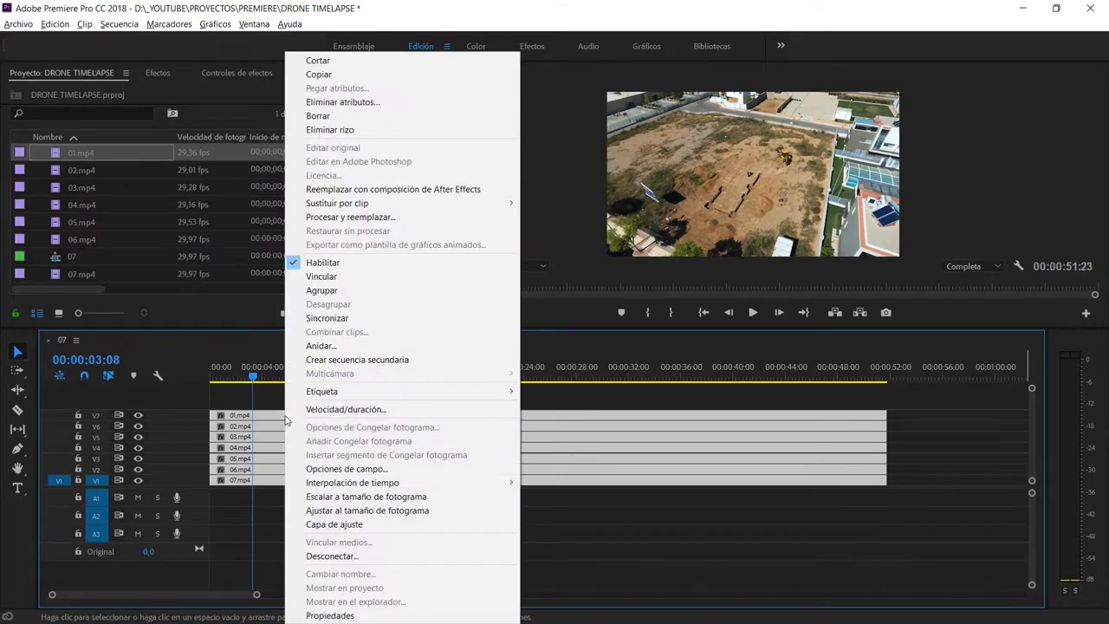
Link the stacked clips and razor all tracks at 00:00:07:15
left_click(356, 281)
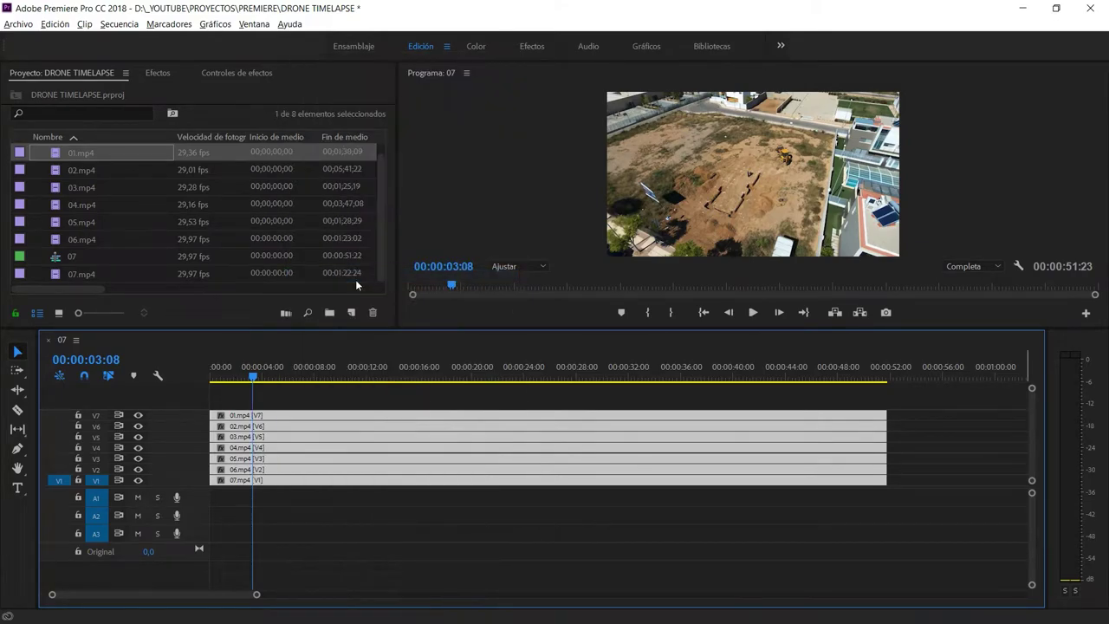
left_click(304, 494)
left_click_drag(315, 375, 294, 376)
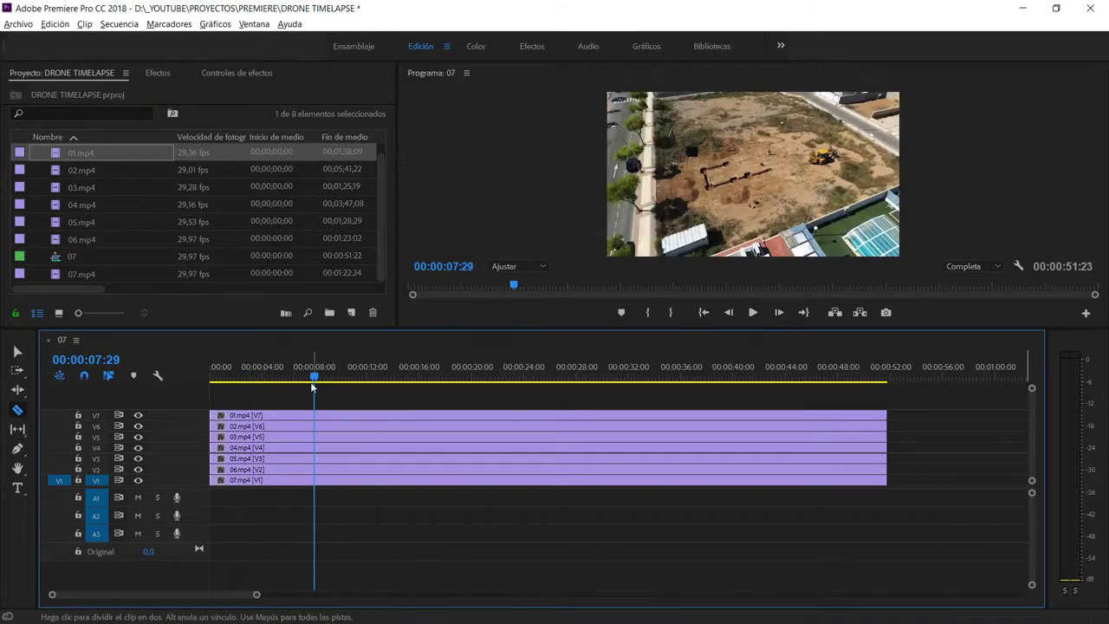
key("c")
key("Left")
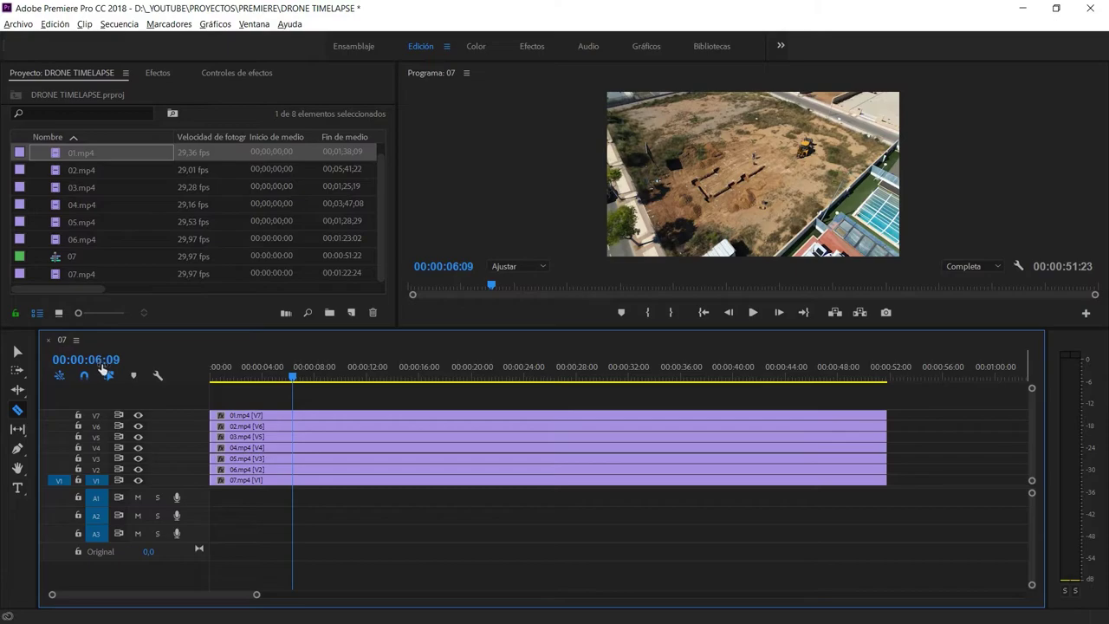
left_click_drag(294, 376, 308, 378)
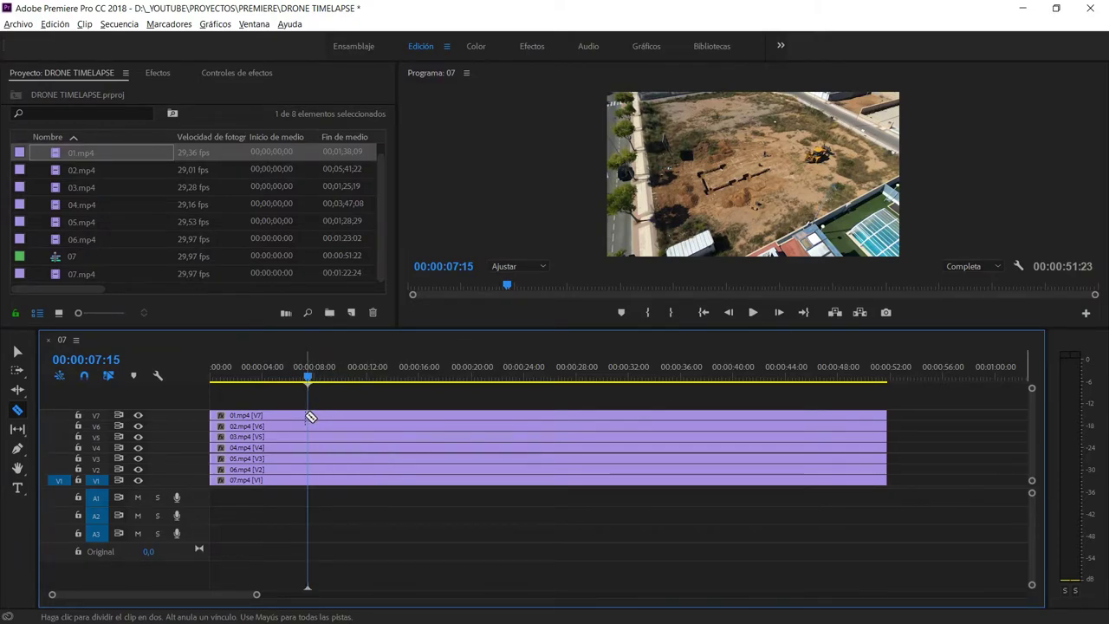
left_click(308, 416, "shift")
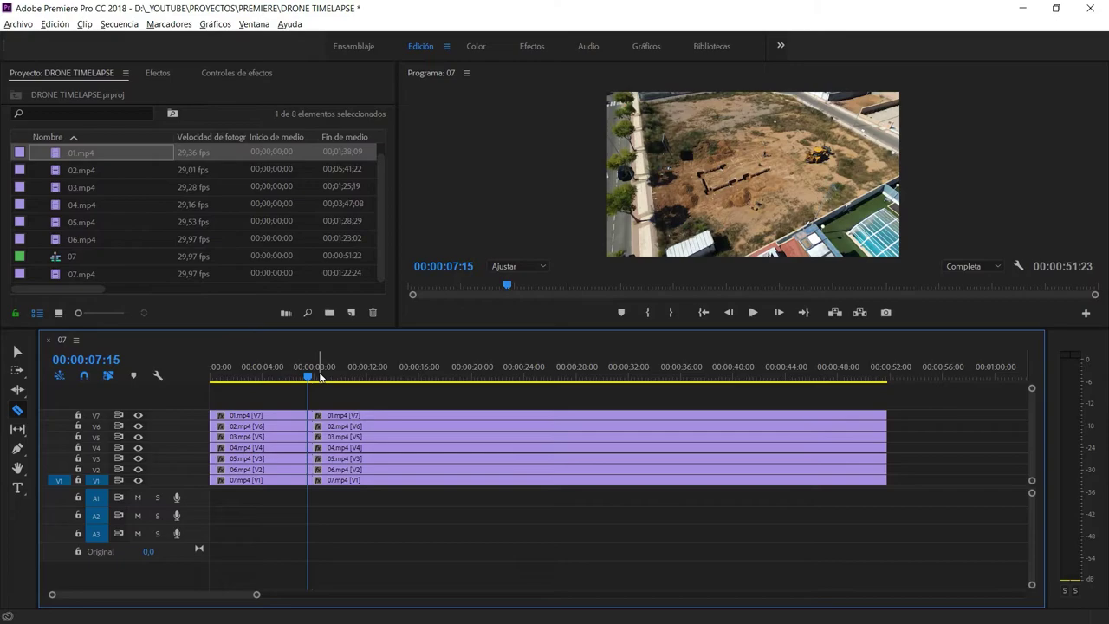
Split all tracks at the remaining cut points, including 00:00:14:29 and 00:00:44:05
left_click_drag(320, 375, 405, 377)
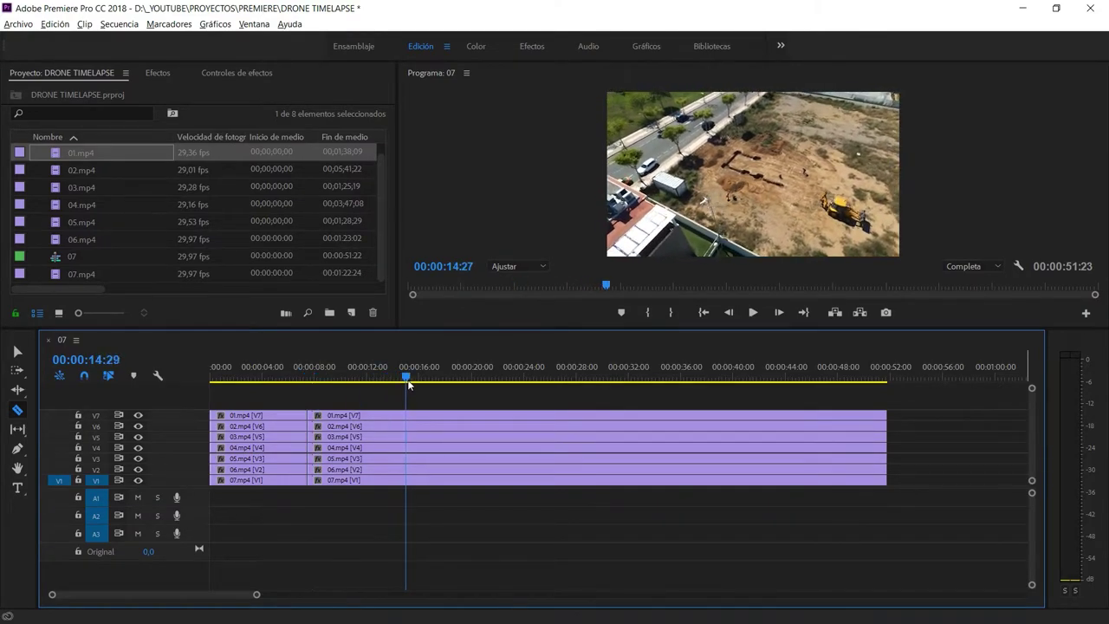
key("ctrl+shift+k")
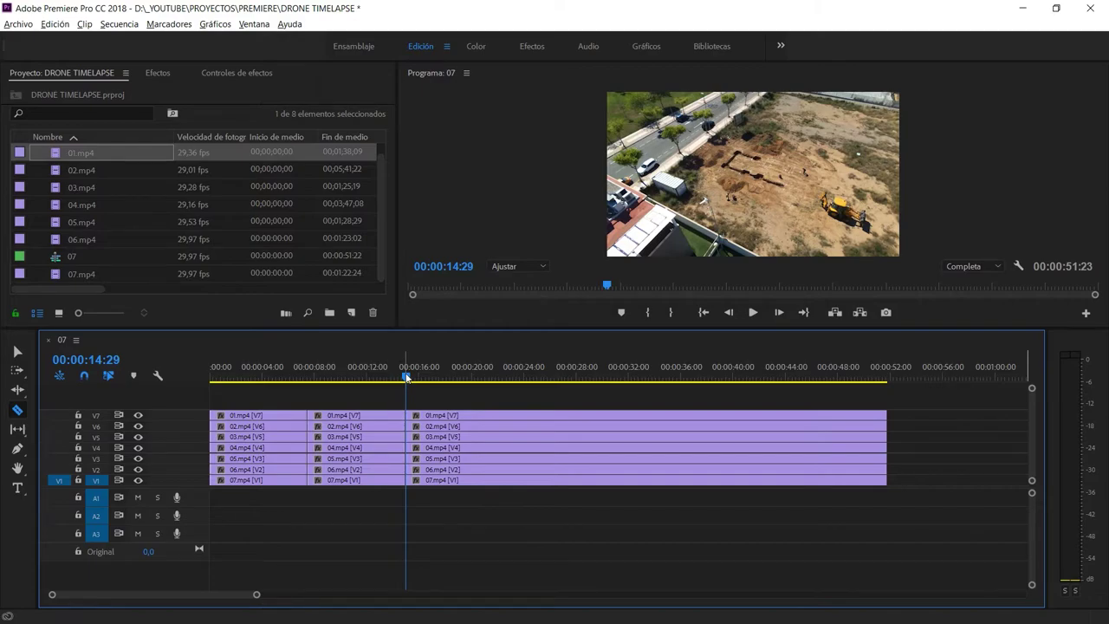
mouse_move(405, 376)
left_mouse_down()
mouse_move(506, 387)
mouse_move(788, 382)
left_mouse_up()
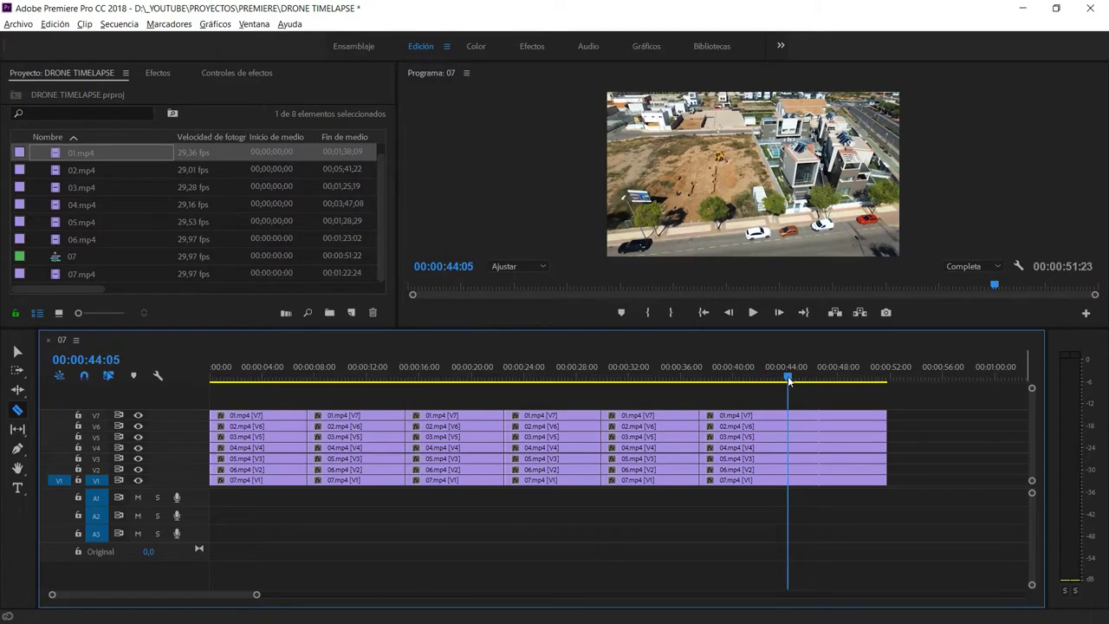
left_click(789, 416, "shift")
key("v")
left_click_drag(259, 381, 213, 387)
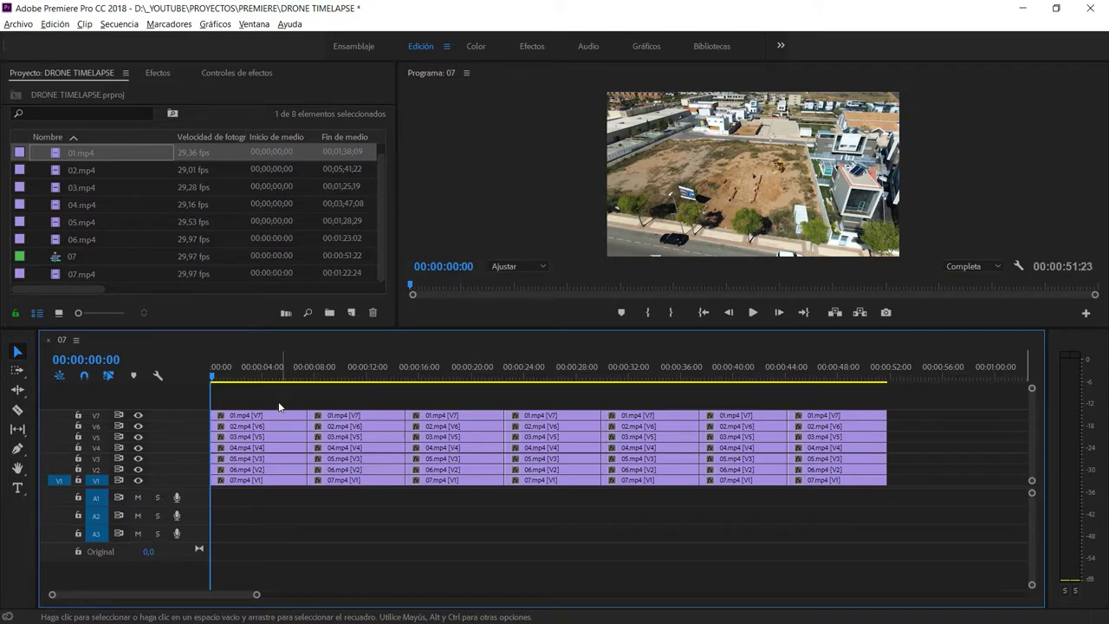
Alt-copy the matching sections of 01.mp4 through 07.mp4, in order, onto a new V8 track
left_click(258, 416)
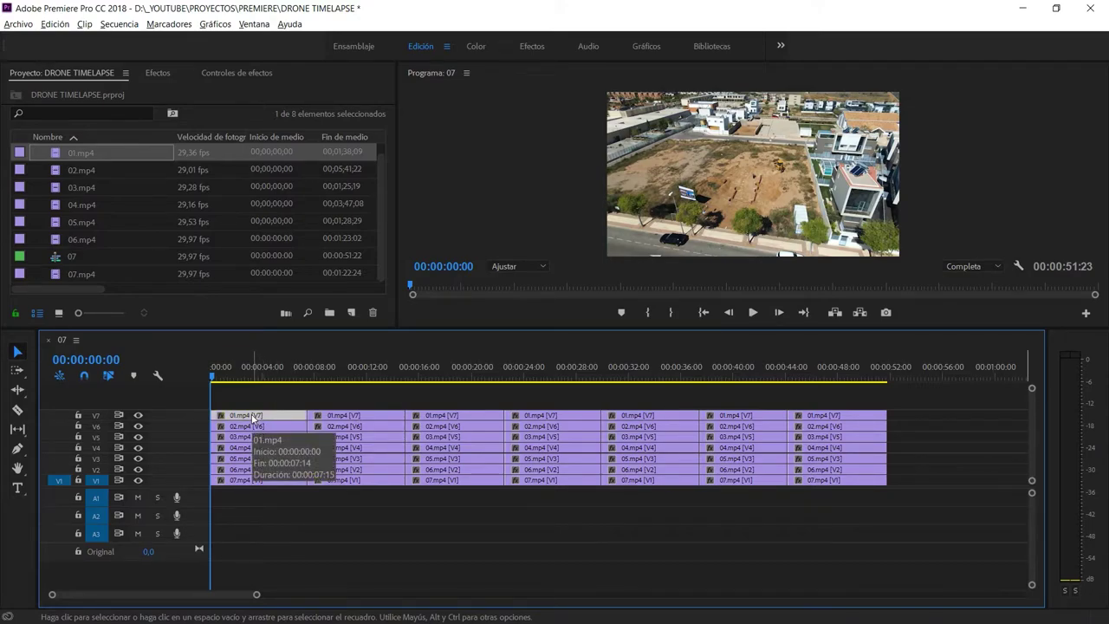
left_click_drag(252, 417, 252, 399, "alt")
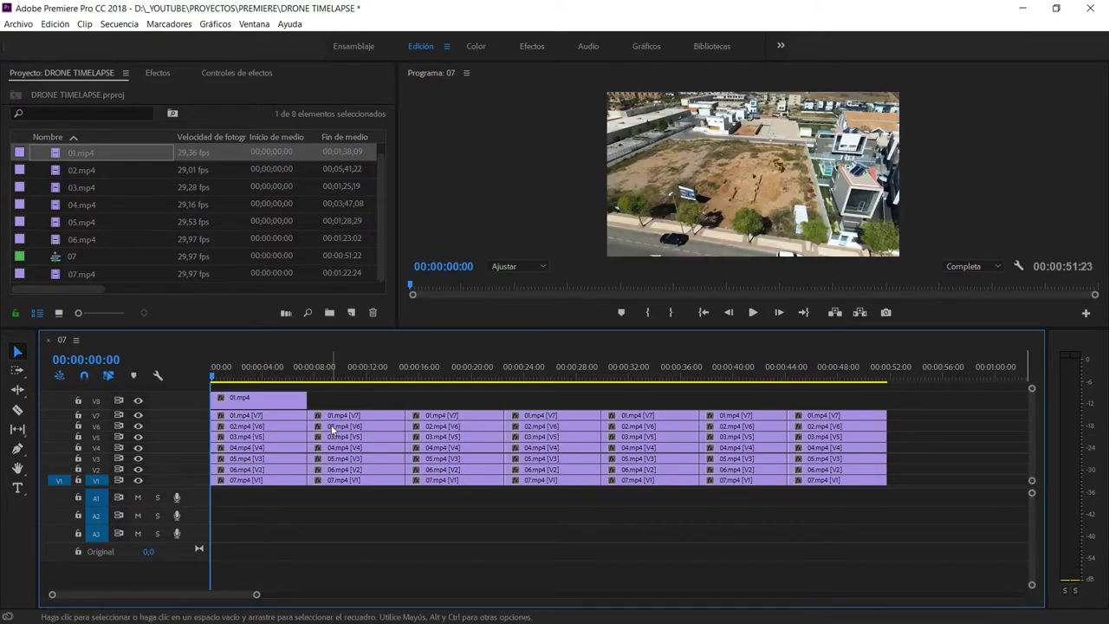
left_click_drag(332, 428, 330, 410, "alt")
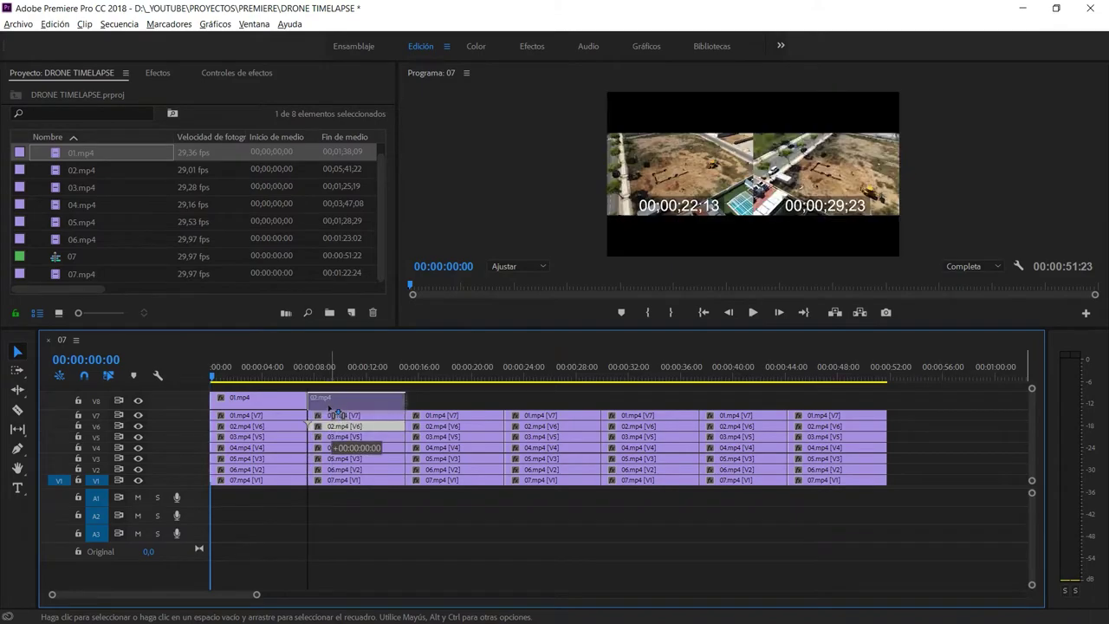
left_click_drag(429, 438, 426, 399, "alt")
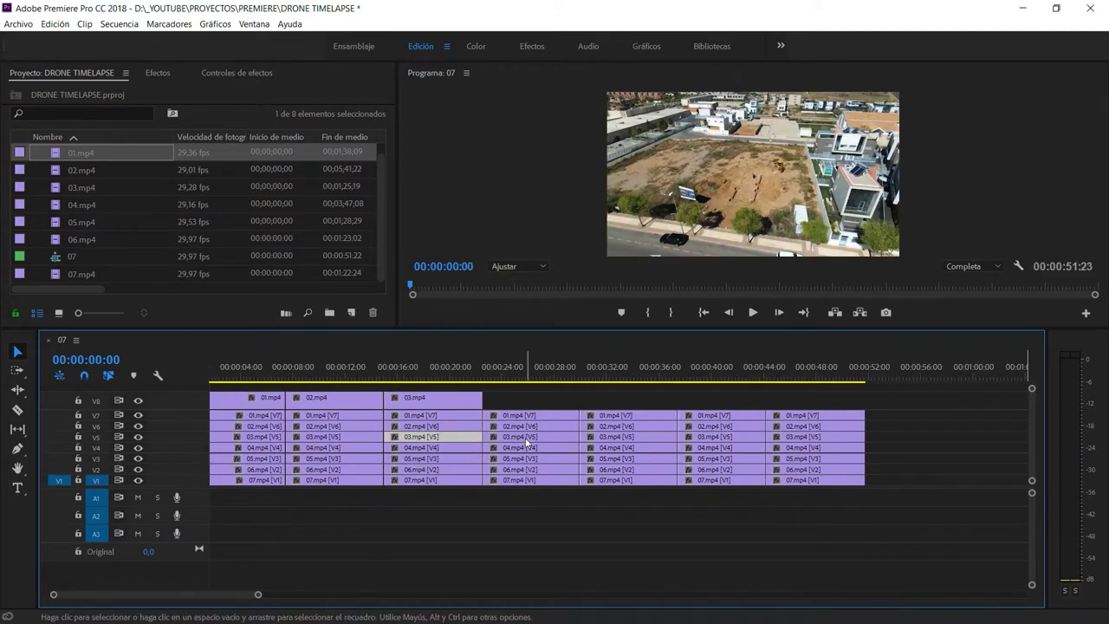
left_click_drag(520, 448, 519, 399, "alt")
left_click_drag(615, 462, 615, 398, "alt")
left_click_drag(714, 469, 714, 399, "alt")
left_click_drag(810, 480, 810, 399, "alt")
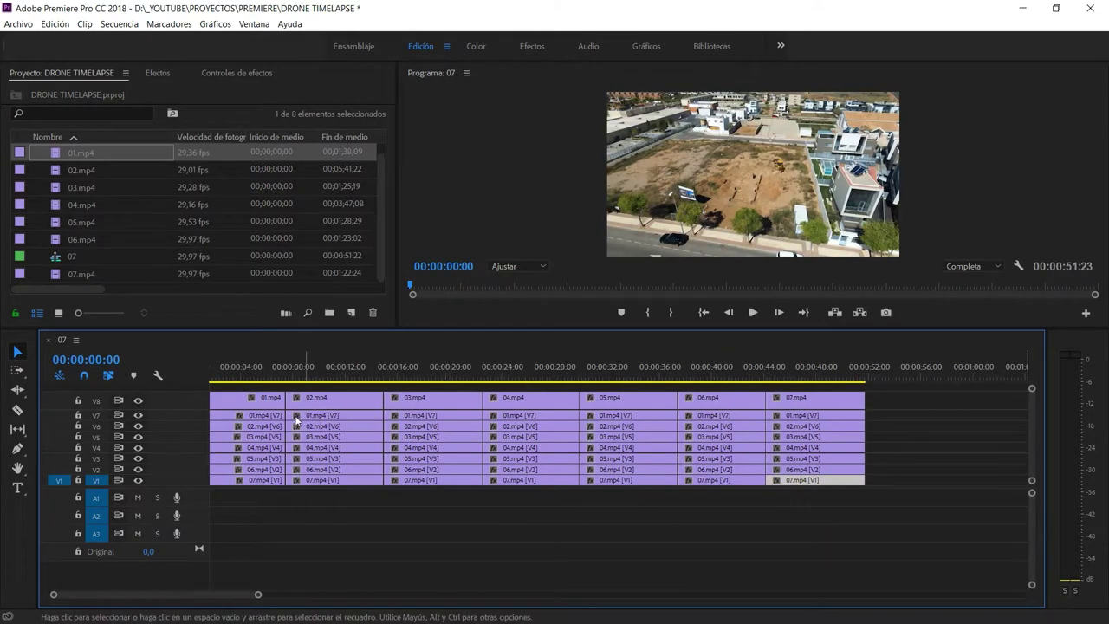
Turn off output for tracks V7 down to V1 and scrub to review V8 alone
left_click(137, 416)
left_click(138, 426)
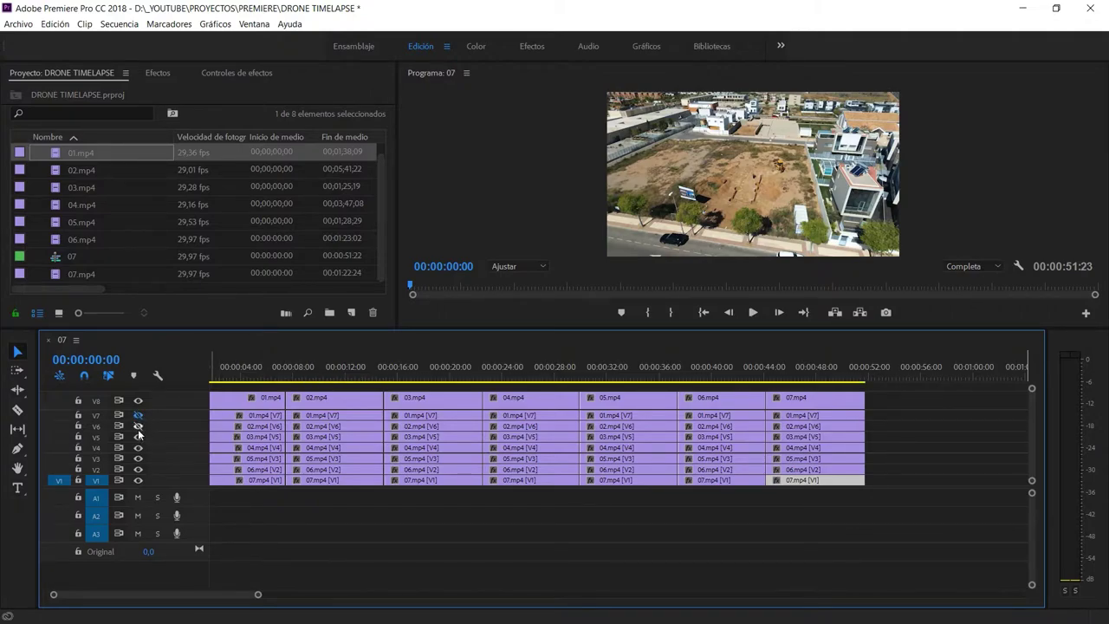
left_click(138, 438)
left_click(138, 448)
left_click(138, 458)
left_click(138, 469)
left_click(138, 480)
mouse_move(276, 367)
left_mouse_down()
mouse_move(237, 378)
mouse_move(362, 391)
left_mouse_up()
mouse_move(389, 386)
left_mouse_down()
mouse_move(771, 395)
mouse_move(677, 398)
left_mouse_up()
Shift 06.mp4 and 07.mp4 later on V8, extend 05.mp4 and 06.mp4, and close the gap
left_click(661, 407)
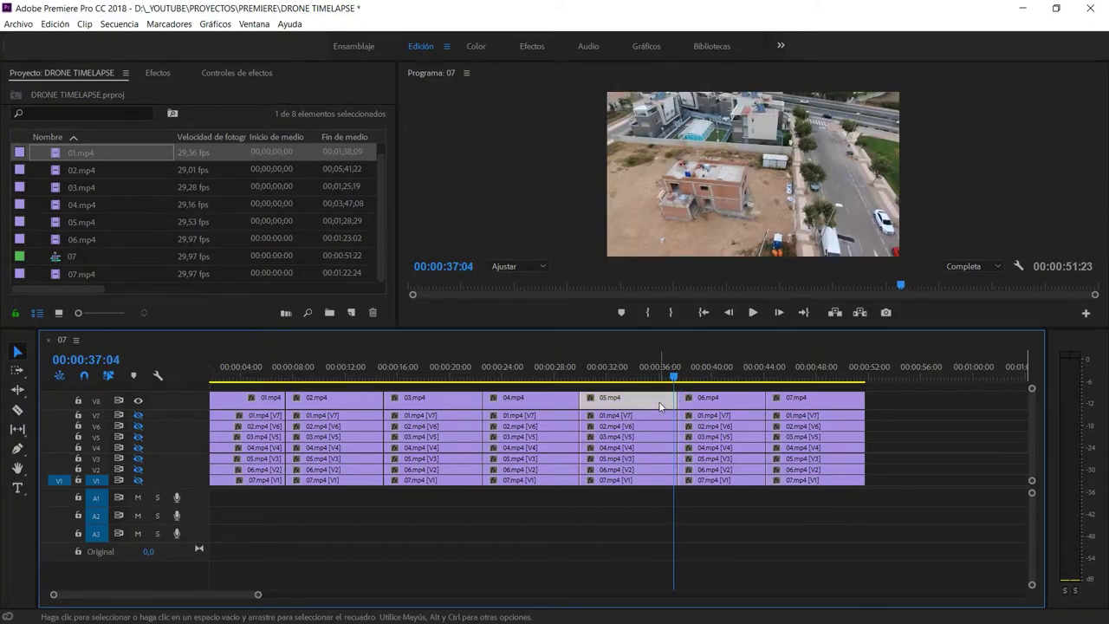
left_click(713, 402)
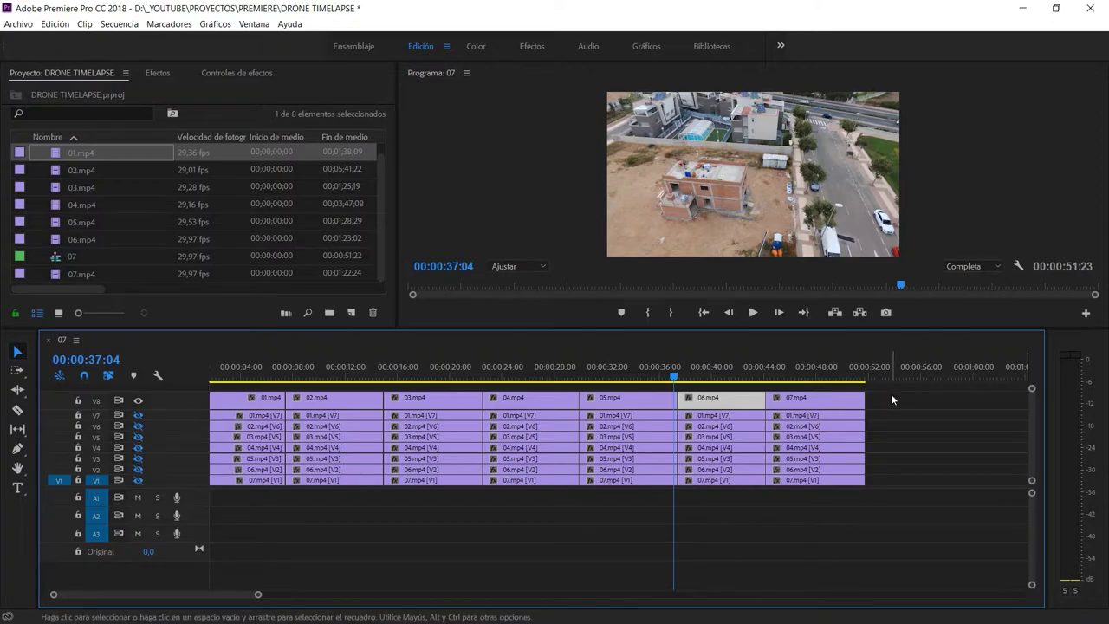
mouse_move(892, 395)
left_mouse_down()
mouse_move(718, 402)
mouse_move(782, 402)
left_mouse_up()
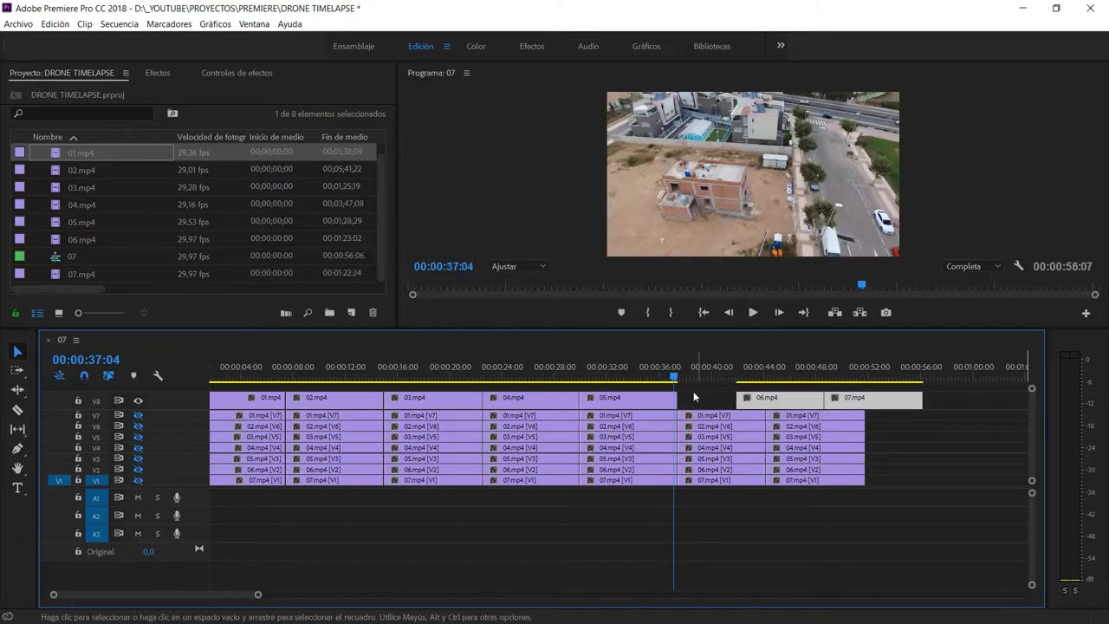
mouse_move(674, 397)
left_mouse_down()
mouse_move(716, 397)
mouse_move(694, 378)
left_mouse_up()
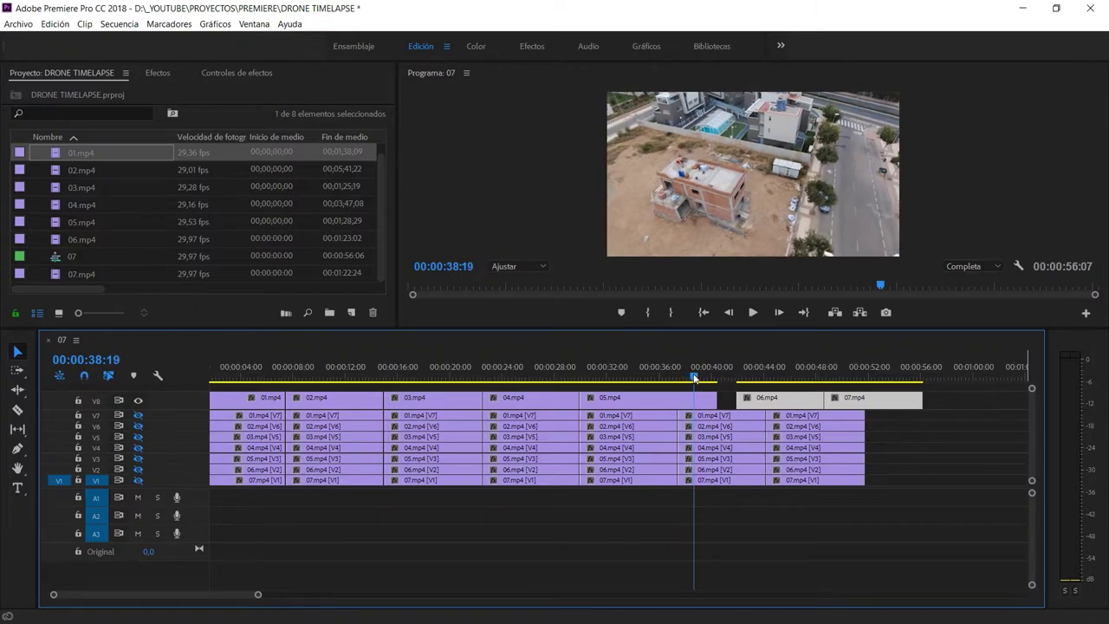
mouse_move(716, 398)
left_mouse_down()
mouse_move(690, 397)
mouse_move(692, 379)
left_mouse_up()
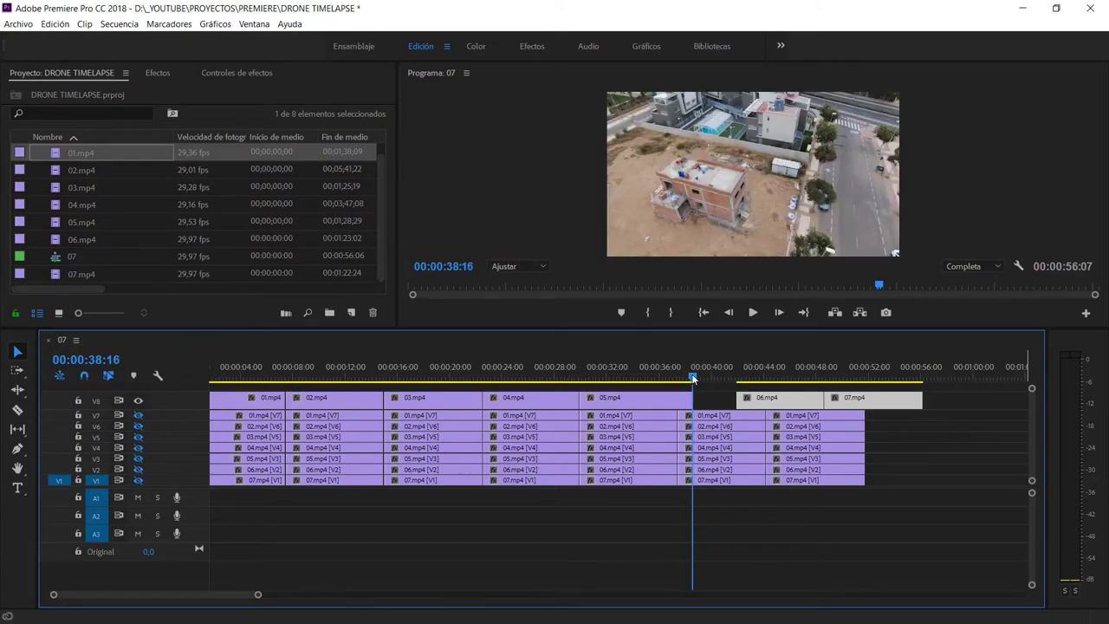
mouse_move(736, 397)
left_mouse_down()
mouse_move(701, 398)
mouse_move(698, 376)
mouse_move(725, 404)
mouse_move(699, 376)
mouse_move(854, 384)
mouse_move(228, 388)
left_mouse_up()
left_click(690, 374)
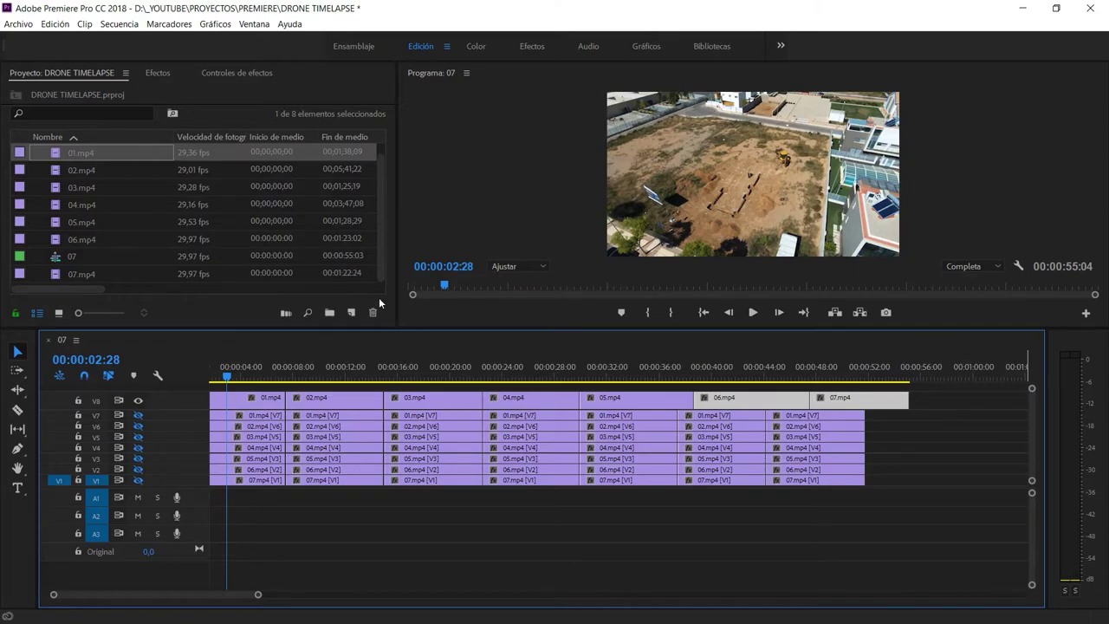
Apply default transitions to all V8 clips with Ctrl+D and play back the first cut
left_click(804, 397, "shift")
left_click_drag(804, 395, 244, 401)
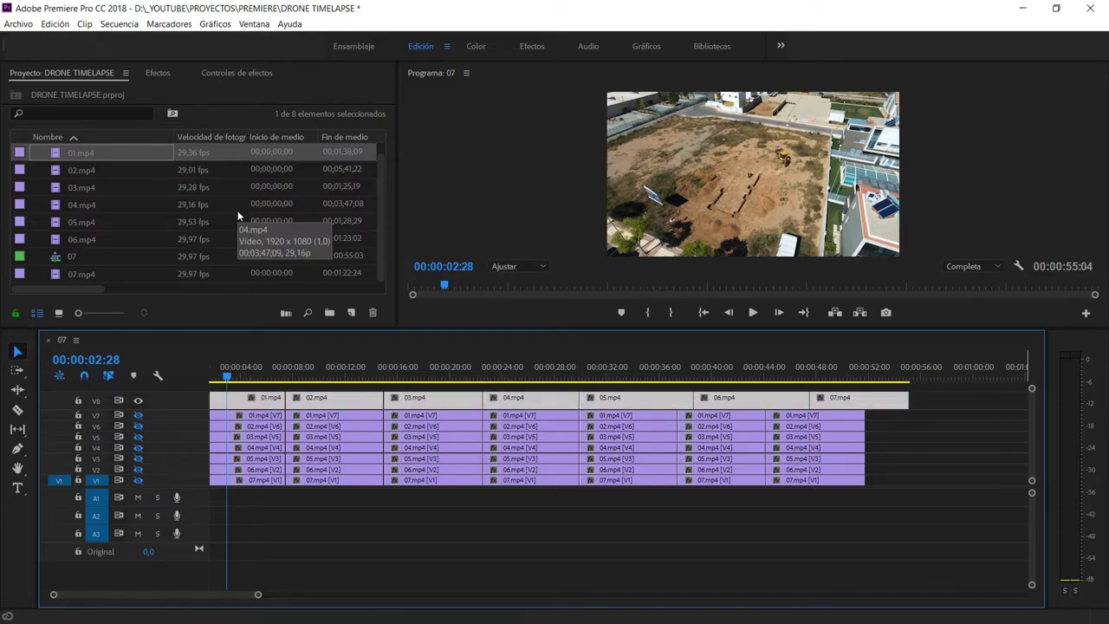
key("ctrl+d")
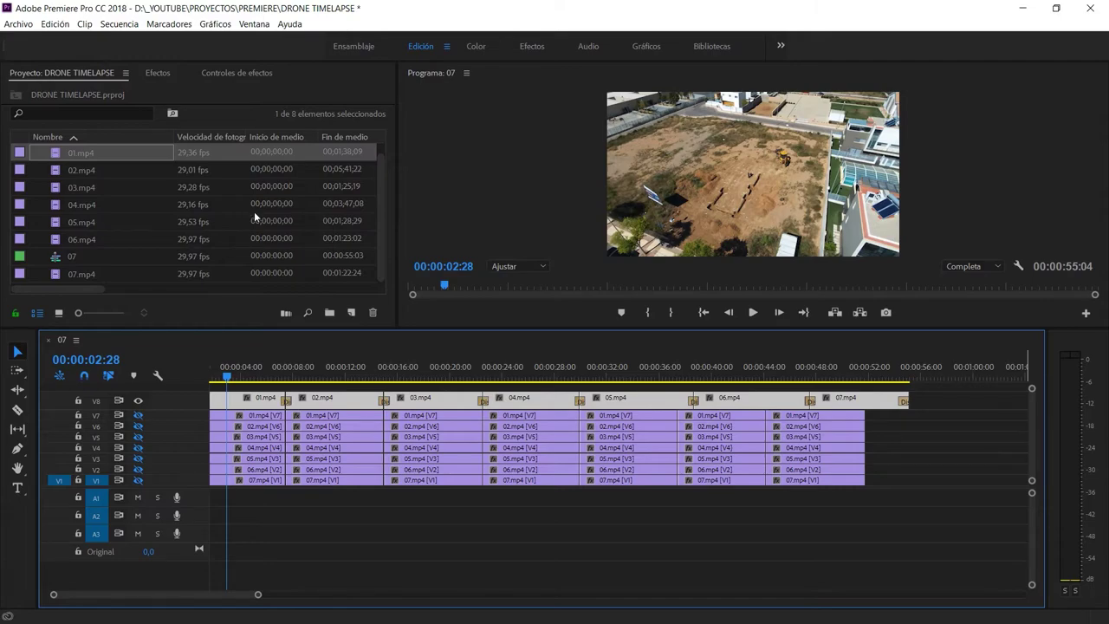
left_click(276, 371)
key("space")
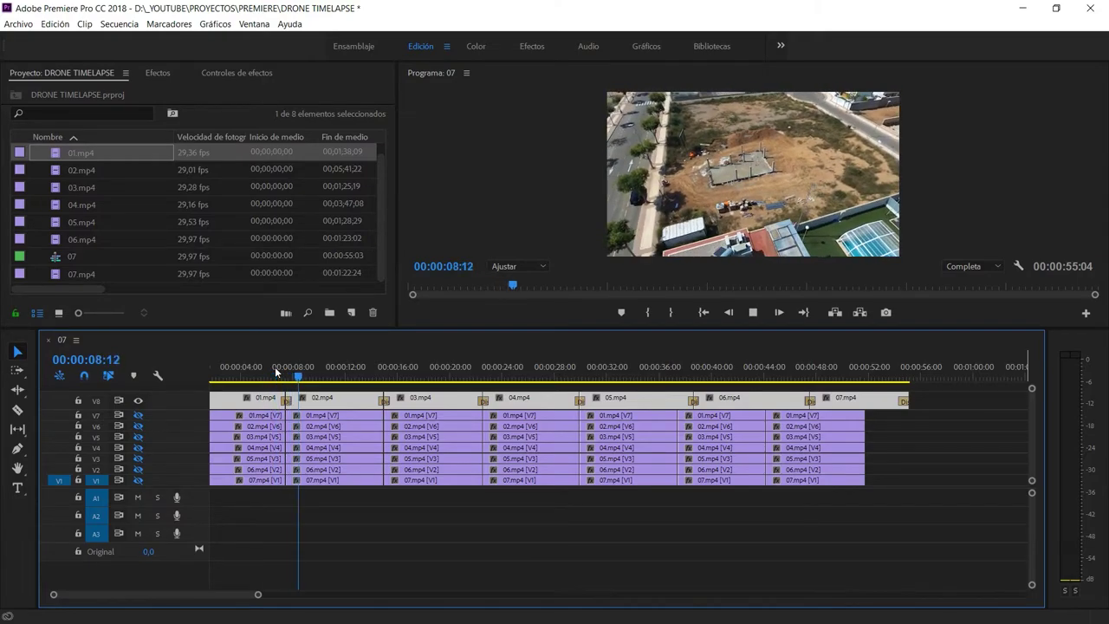
left_click(370, 372)
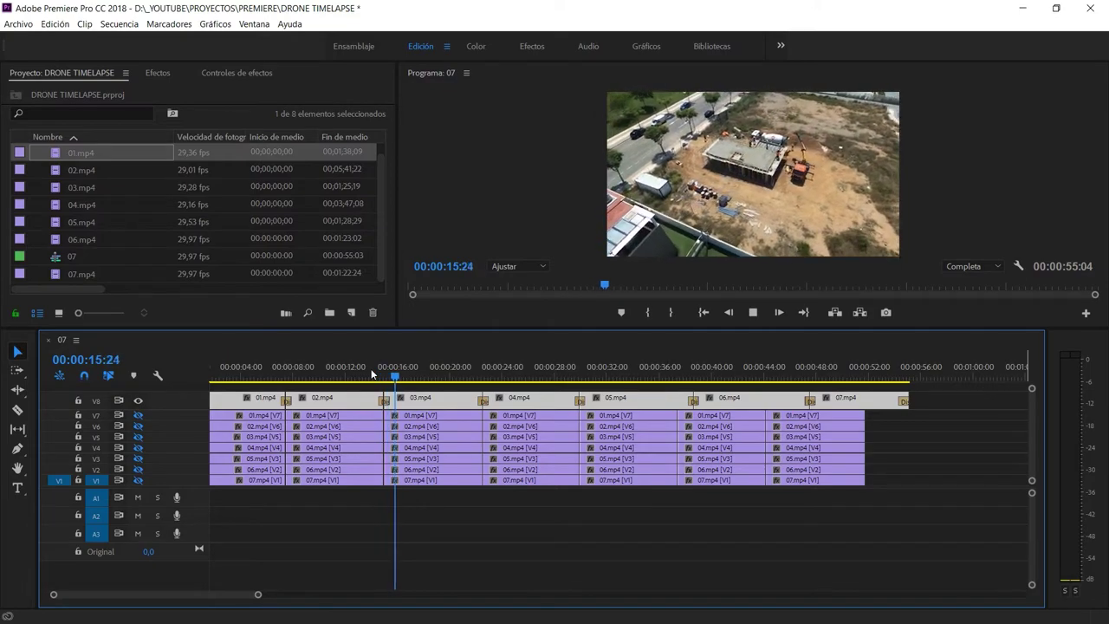
left_click(466, 371)
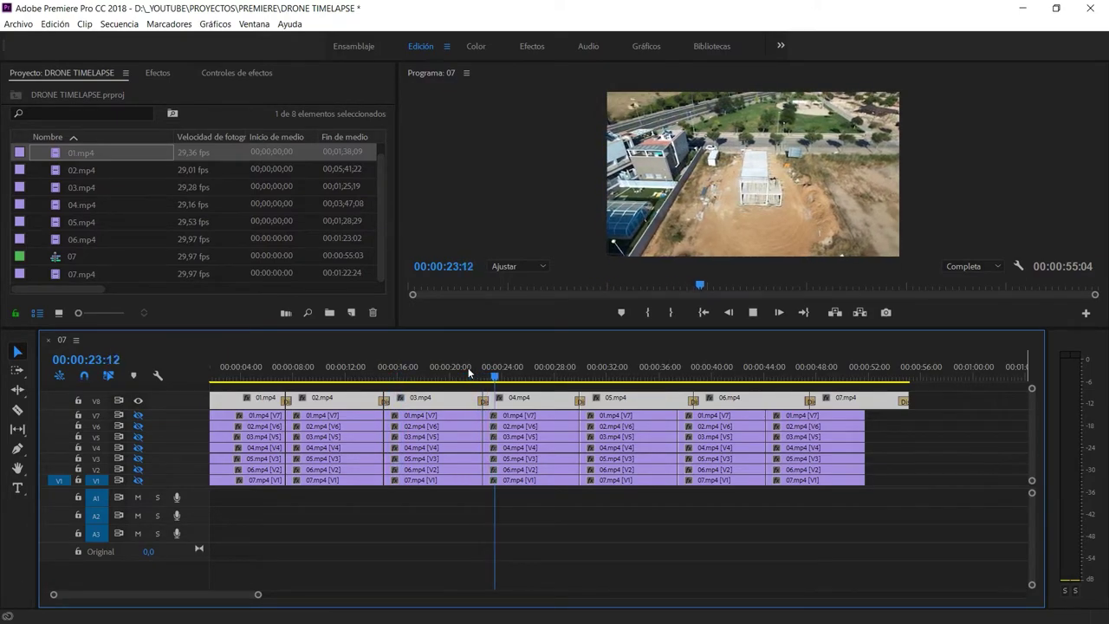
left_click(561, 372)
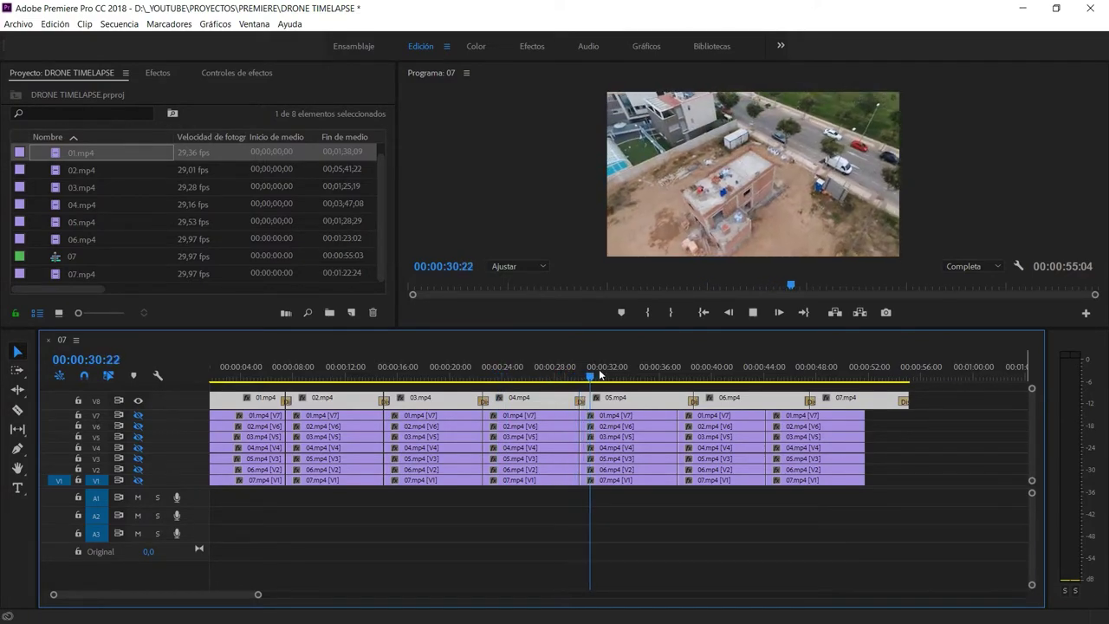
left_click(678, 374)
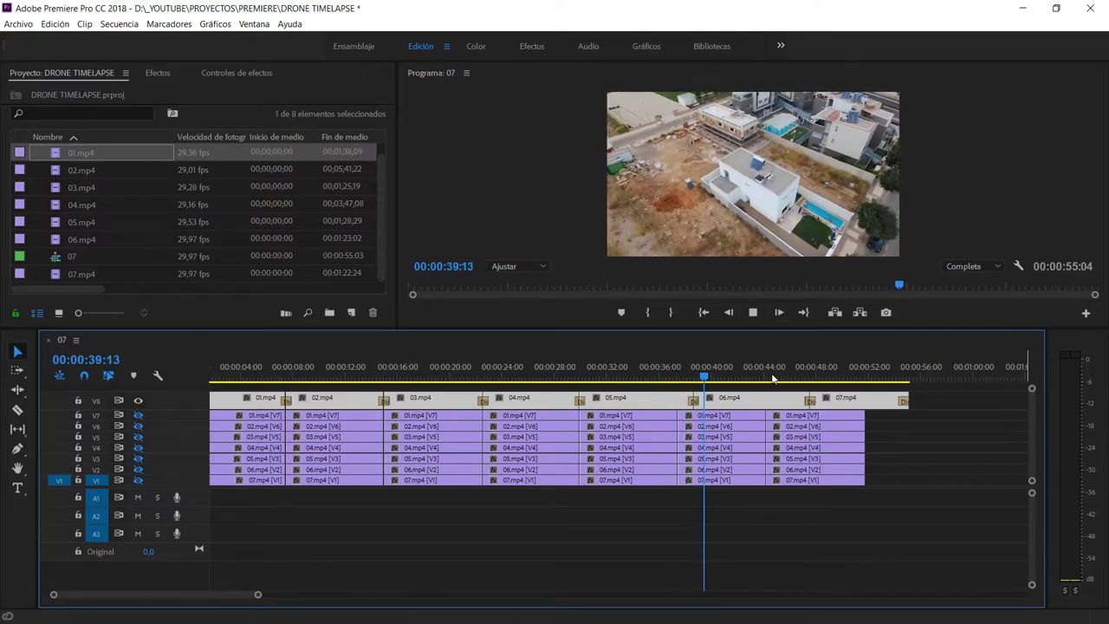
left_click(797, 367)
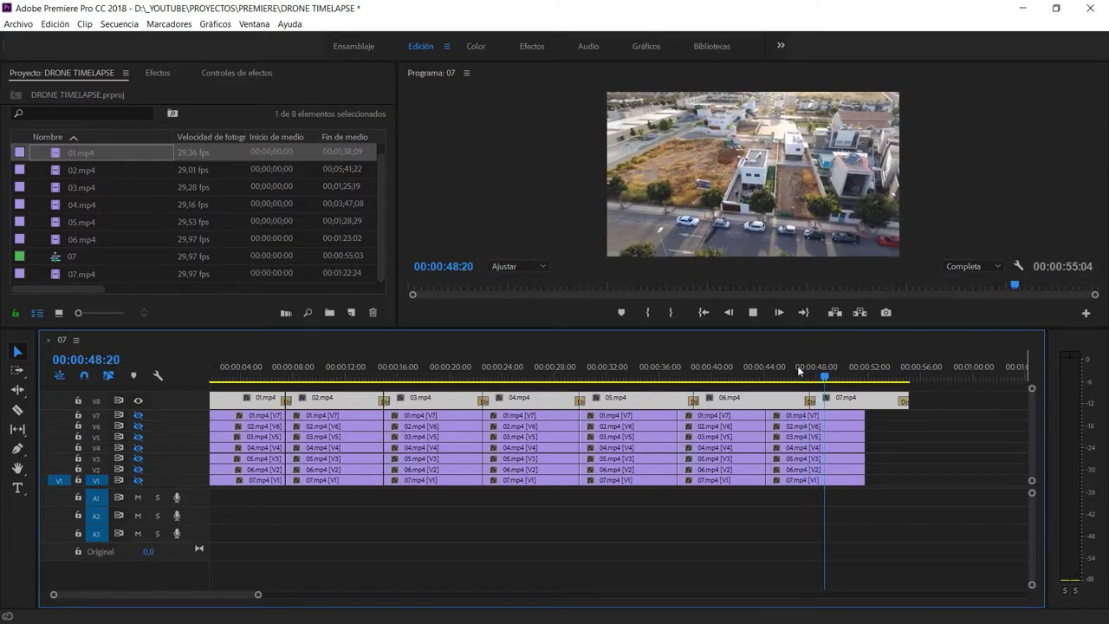
key("space")
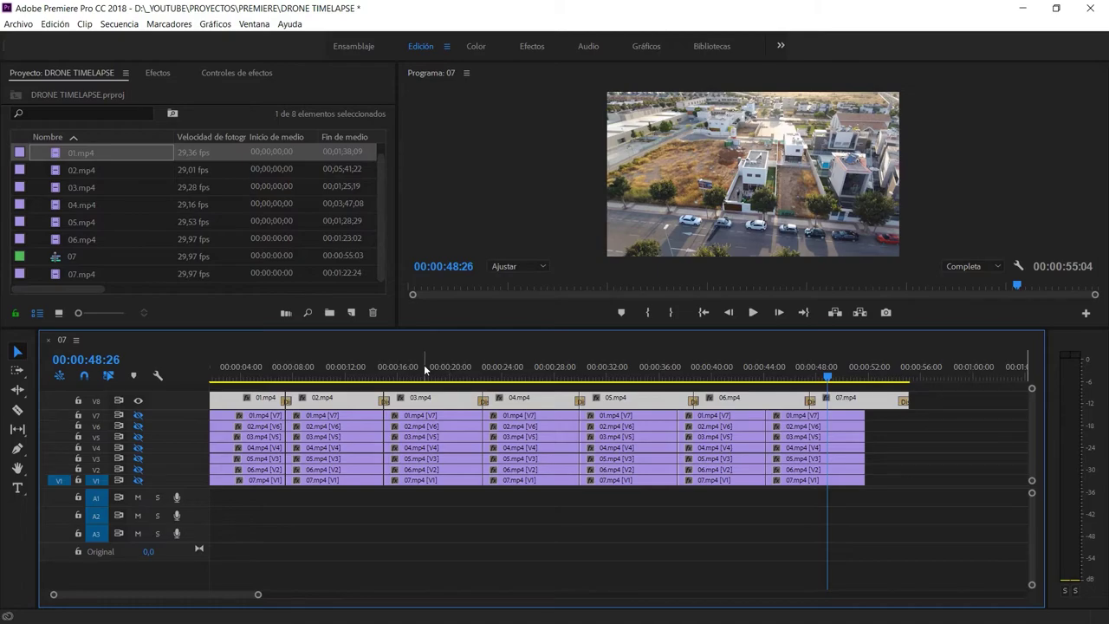
left_click_drag(393, 370, 380, 370)
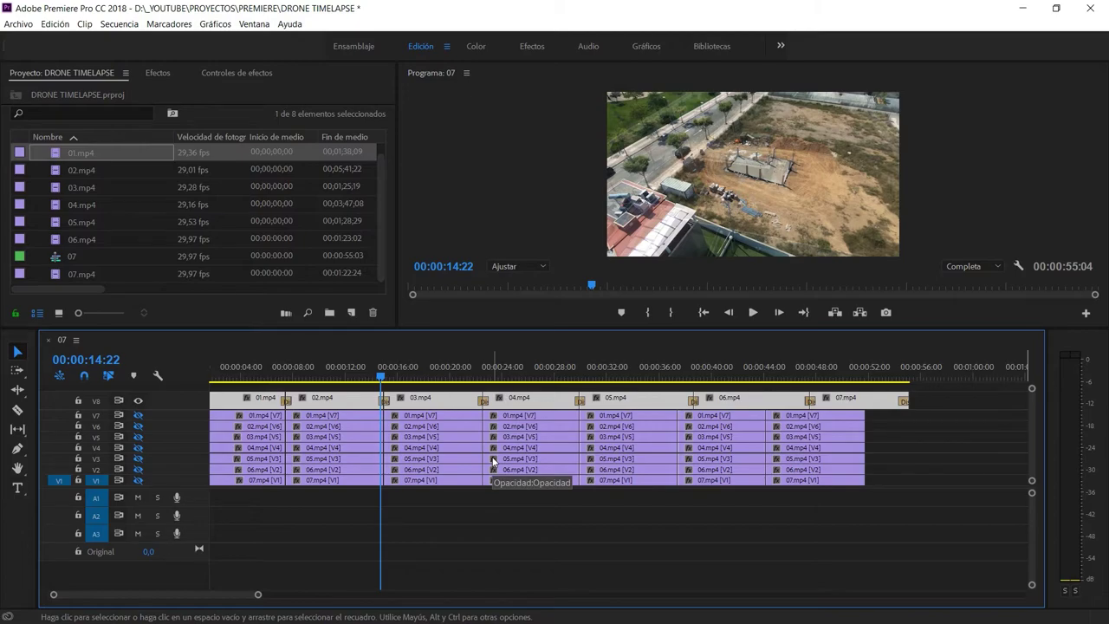
Undo the default cross dissolves on V8, return to the first cut and focus the Efectos search
key("ctrl+z")
left_click_drag(270, 367, 274, 367)
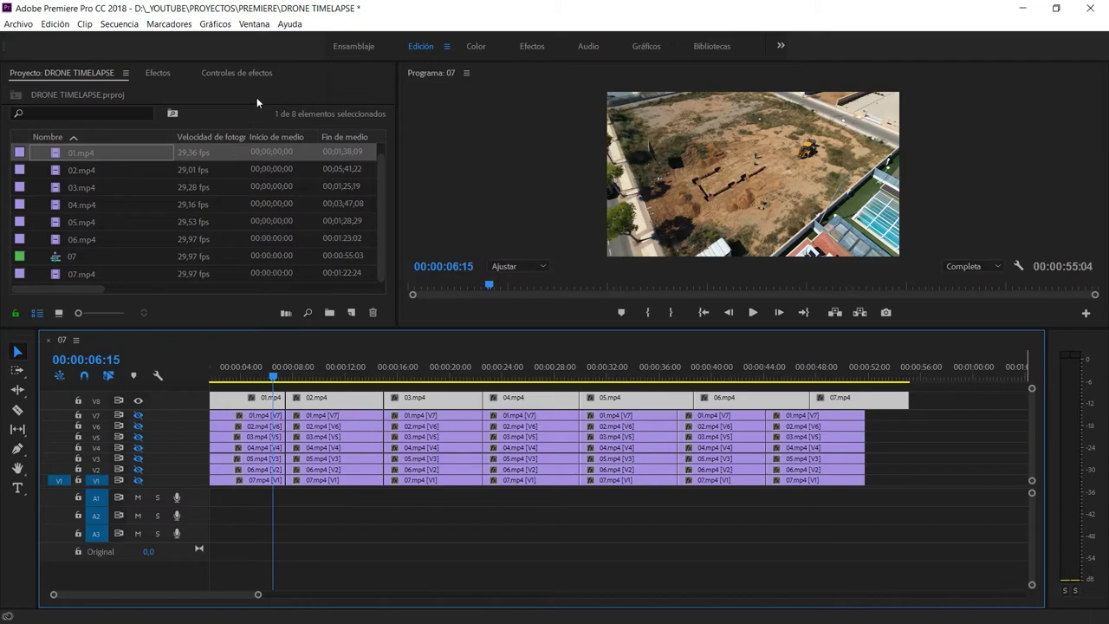
left_click(157, 74)
left_click(98, 91)
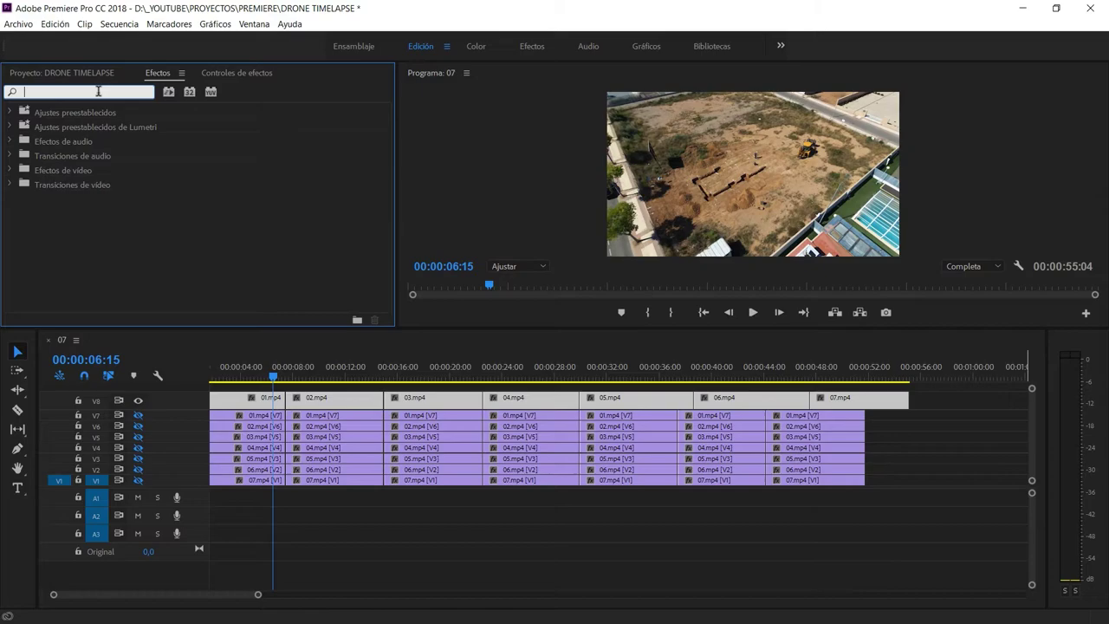
Search 'vitascene' and drop Vitascene Transition onto V8's 01.mp4/02.mp4 cut, then select it
type("vitascene")
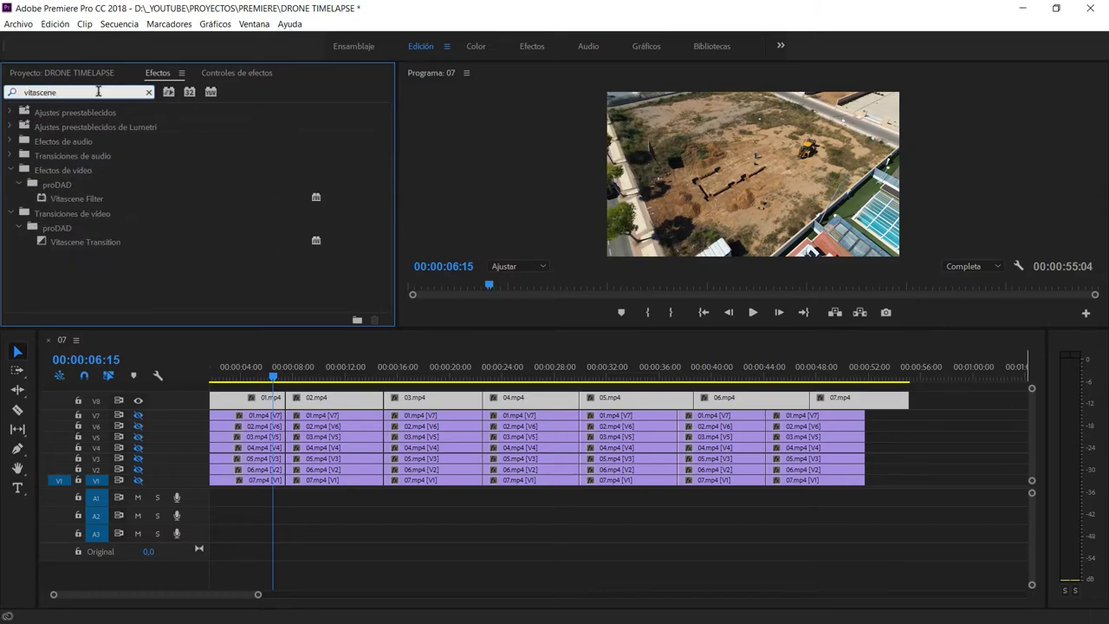
left_click(53, 246)
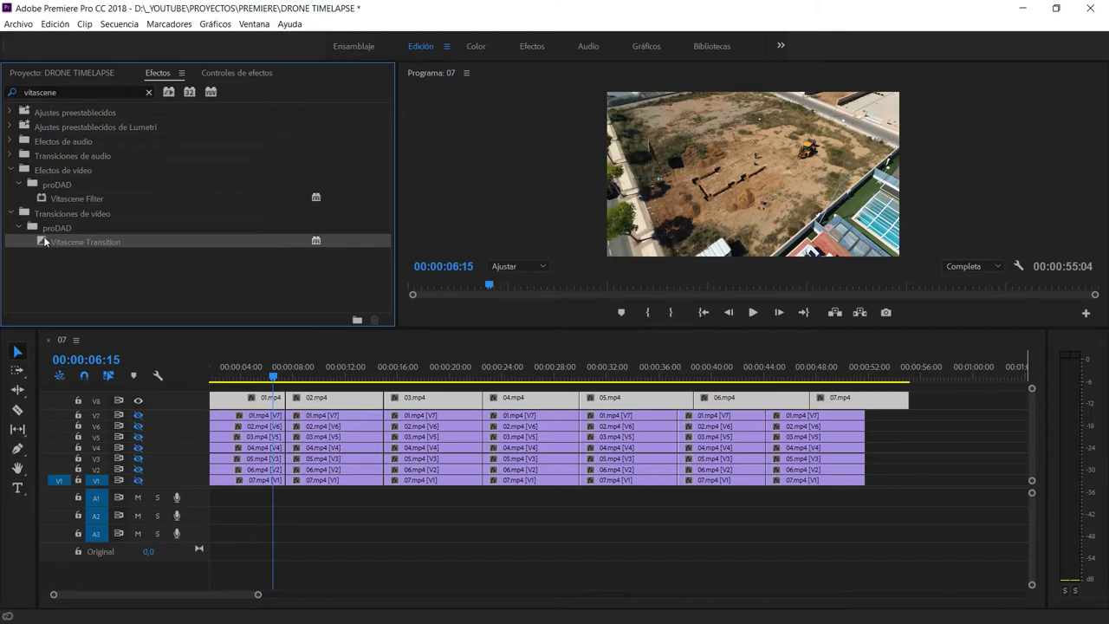
left_click_drag(154, 309, 293, 413)
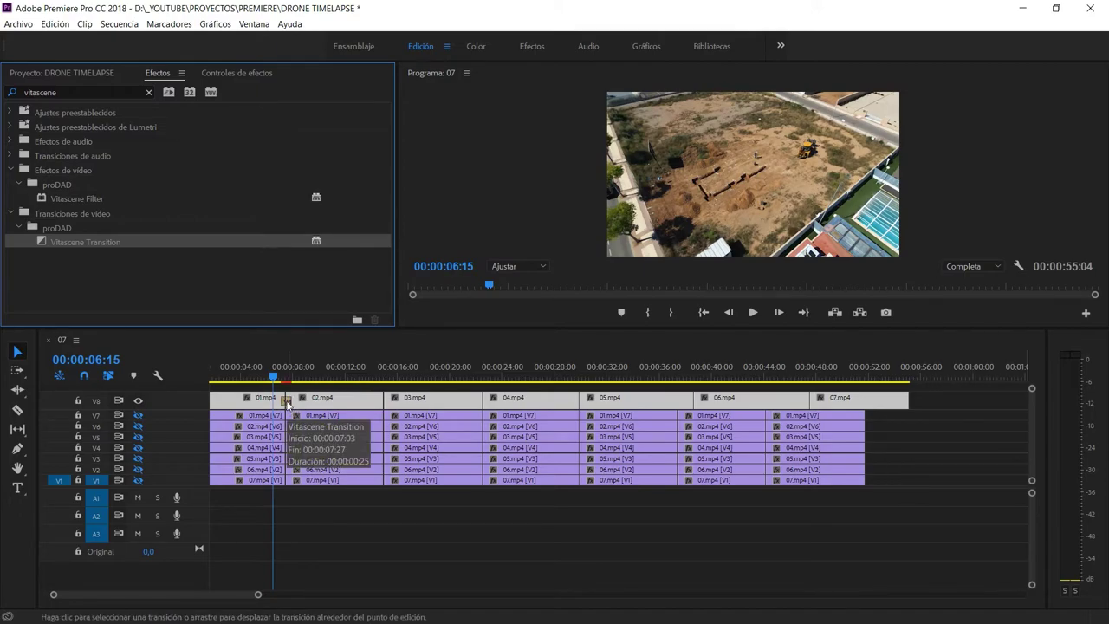
left_click(287, 404)
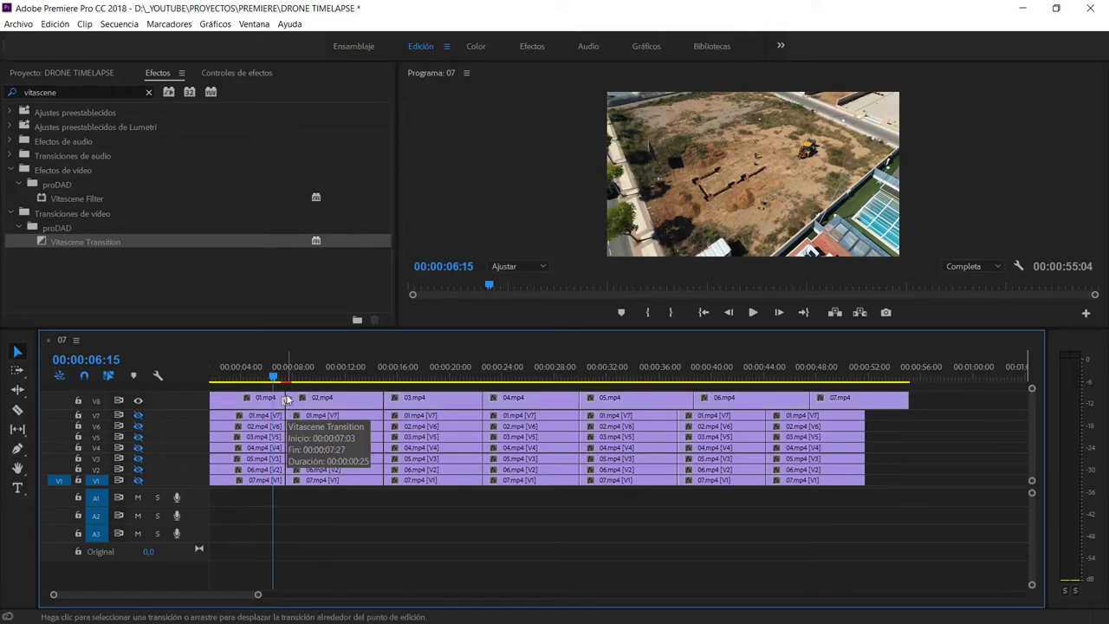
Show the transition in Controles de efectos and launch the Vitascene editor via Personalizar
left_click(227, 75)
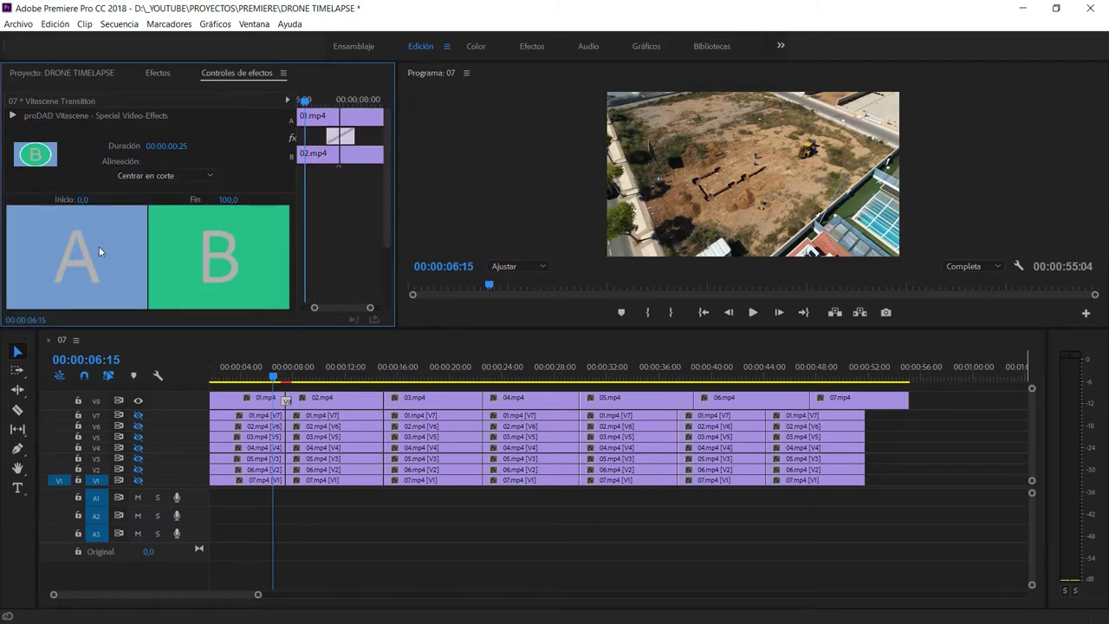
scroll(99, 246, "down", 2)
scroll(99, 249, "down", 1)
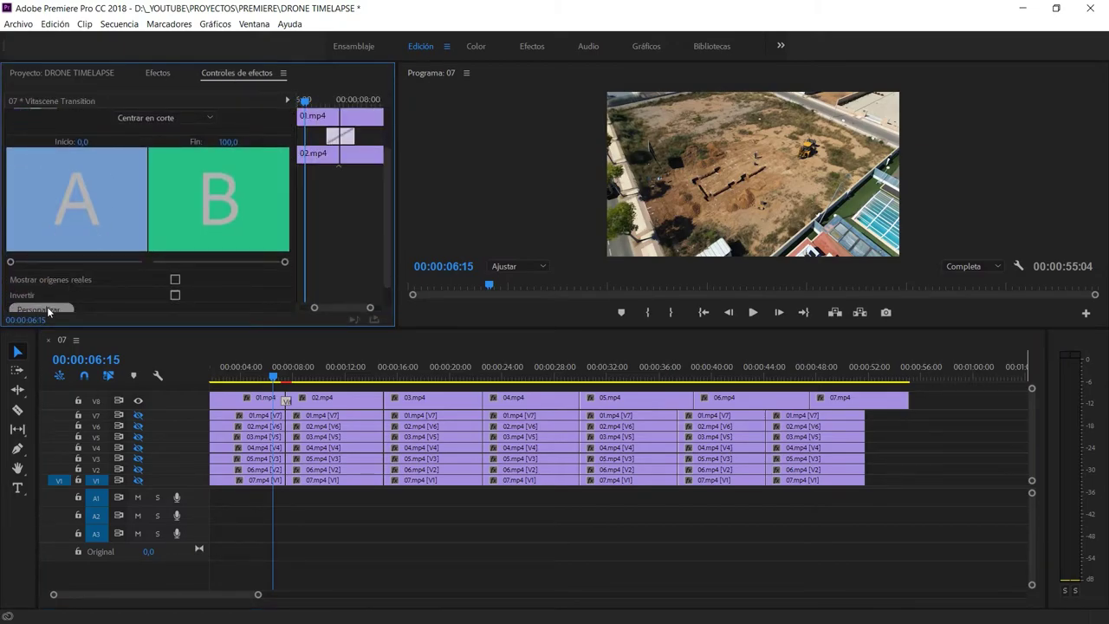
mouse_move(274, 378)
left_mouse_down()
mouse_move(290, 378)
mouse_move(282, 375)
left_mouse_up()
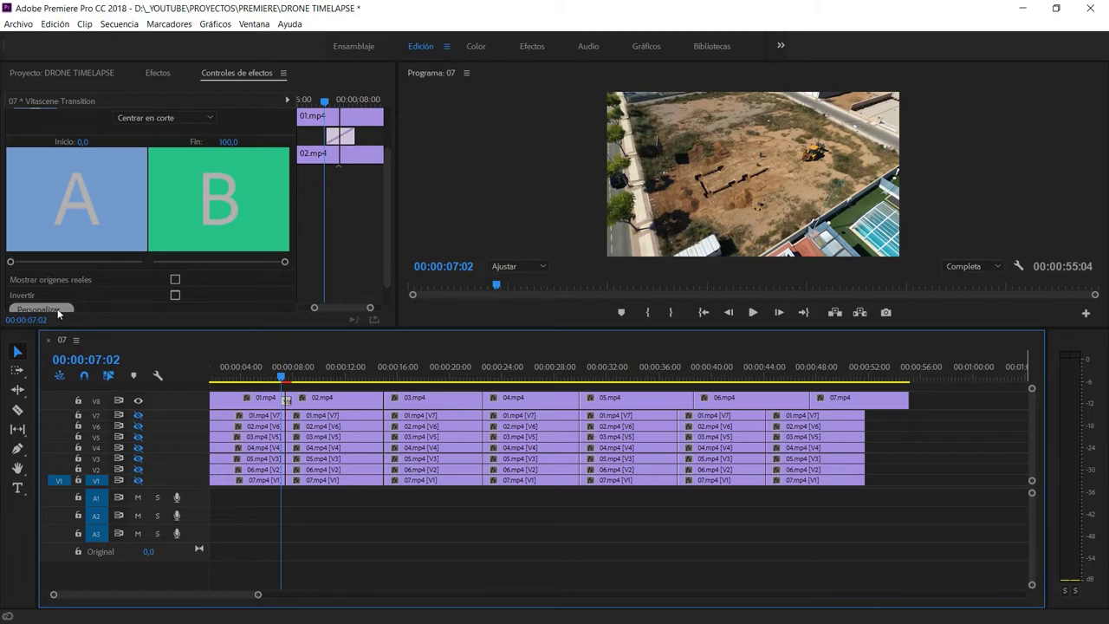
left_click(57, 309)
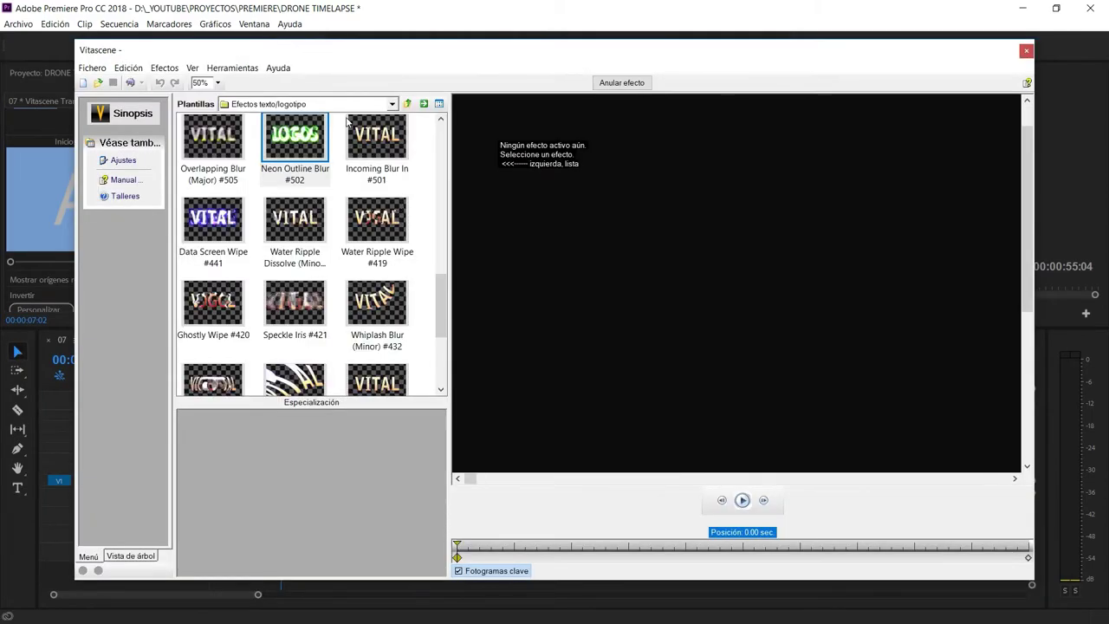
Try the sparkle dissolve and glitter wipe templates, previewing a horizontal wipe and Intense Glitter Dissolve #281
left_click(346, 104)
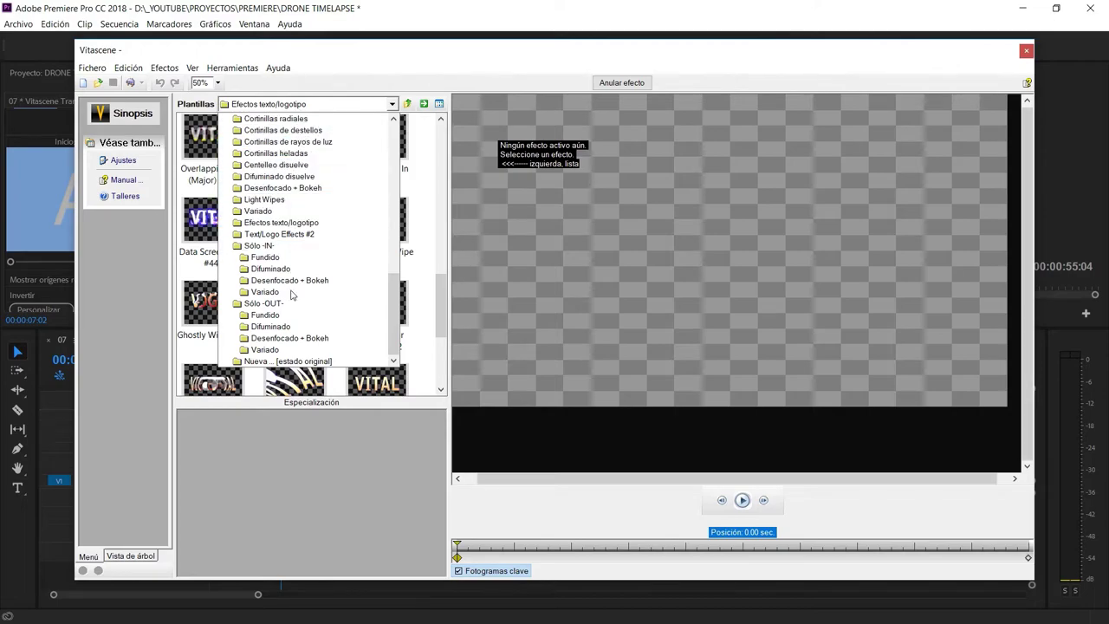
left_click(276, 165)
scroll(374, 227, "up", 1)
scroll(375, 227, "up", 1)
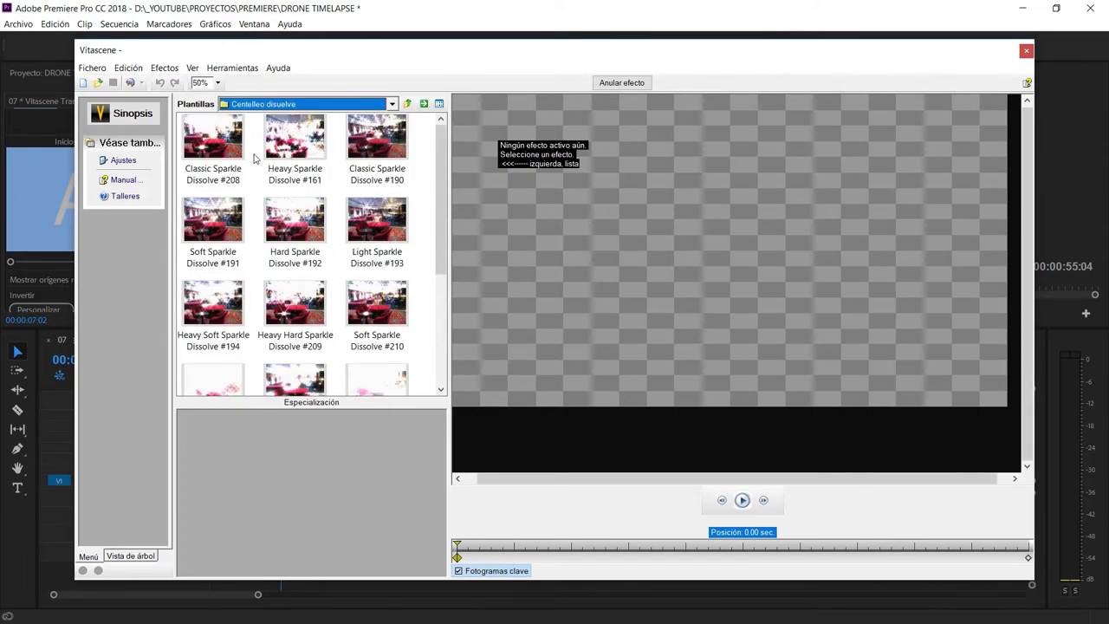
left_click(276, 107)
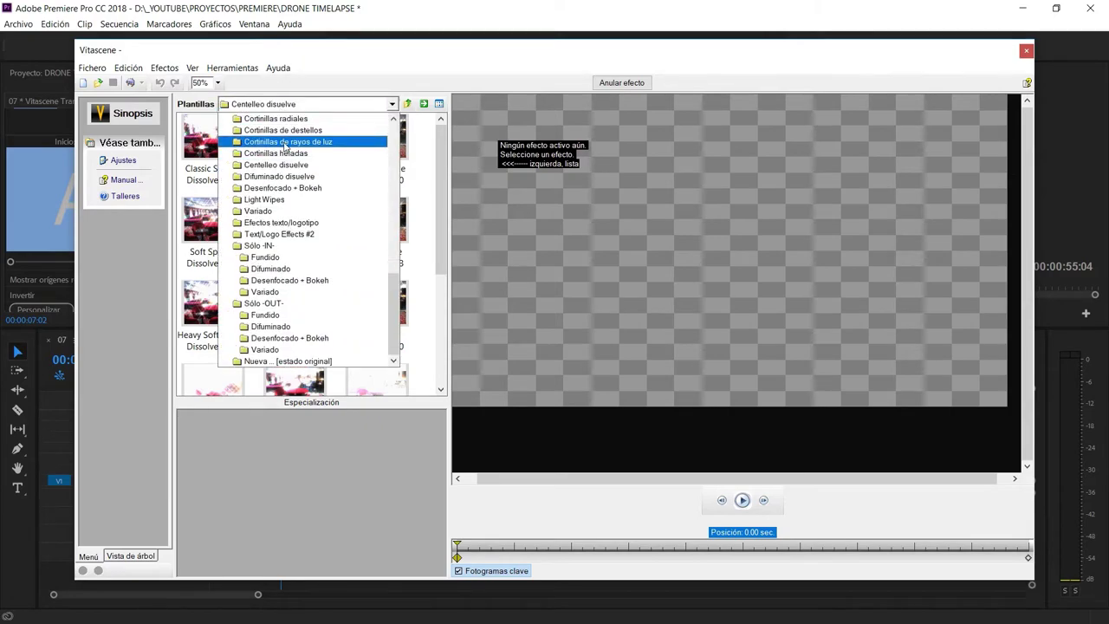
left_click(282, 130)
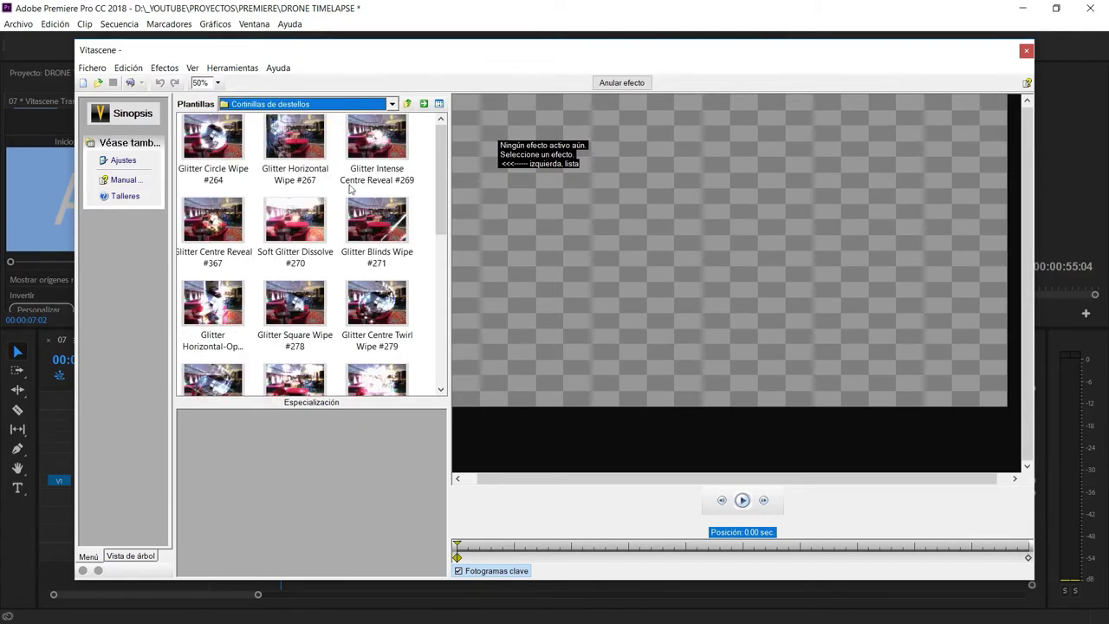
left_click(213, 303)
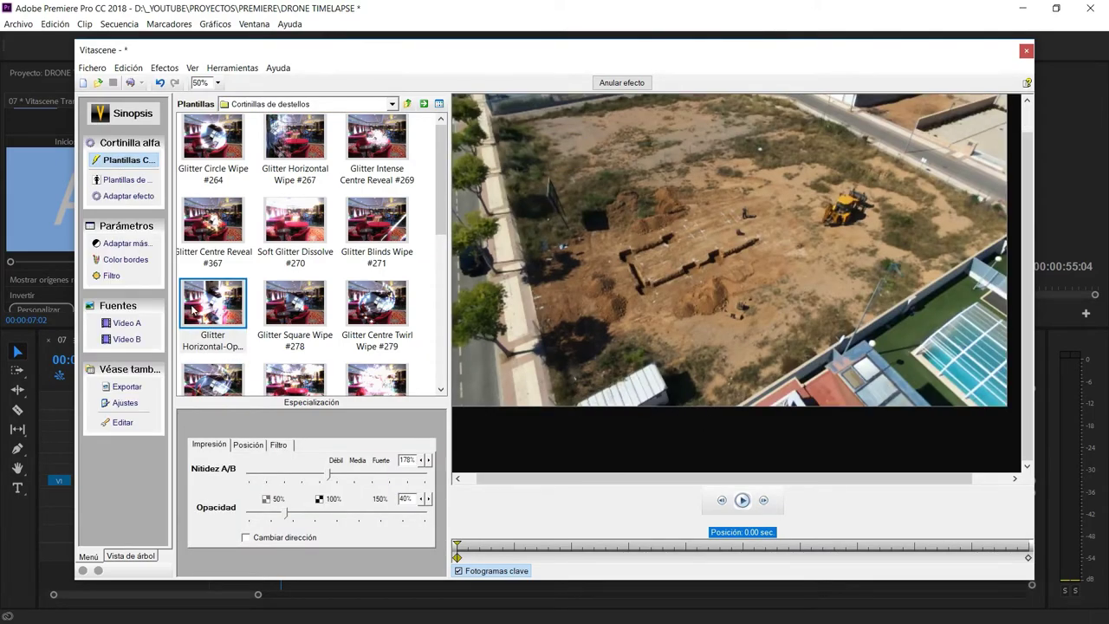
left_click(742, 499)
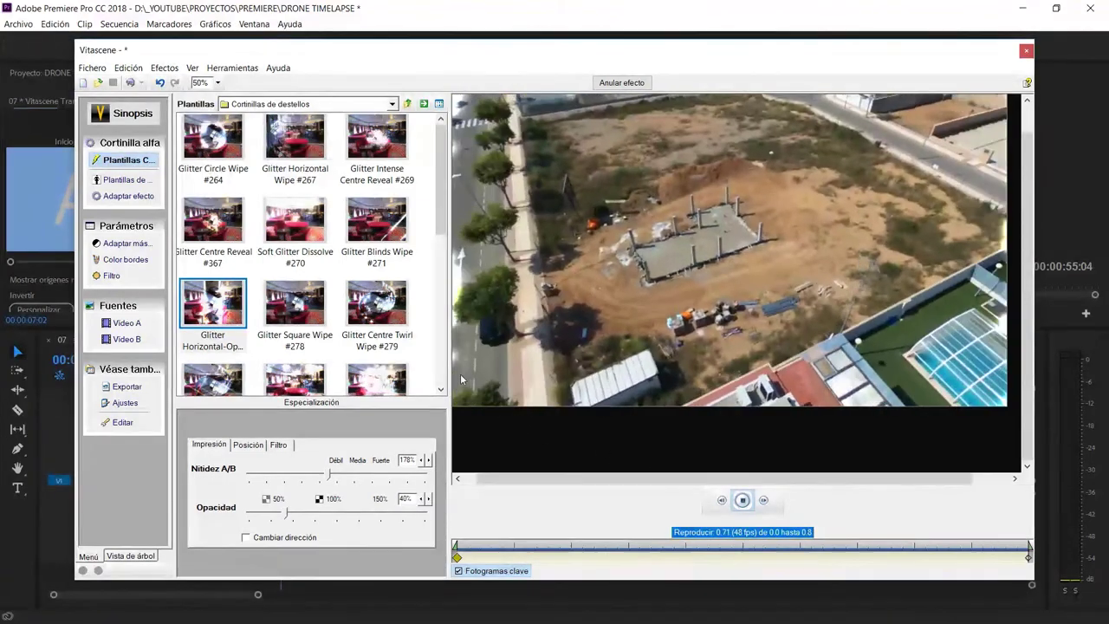
left_click(378, 382)
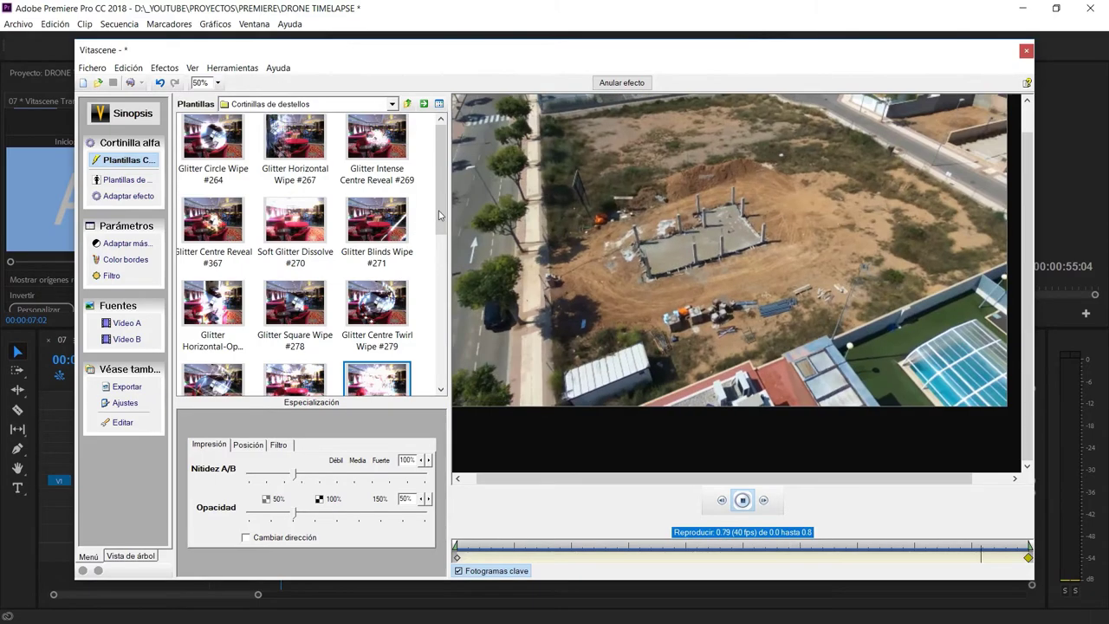
Choose Hard Light Ray Sweep Dissolve #399 from Cortinillas de rayos de luz and close Vitascene
scroll(270, 280, "down", 3)
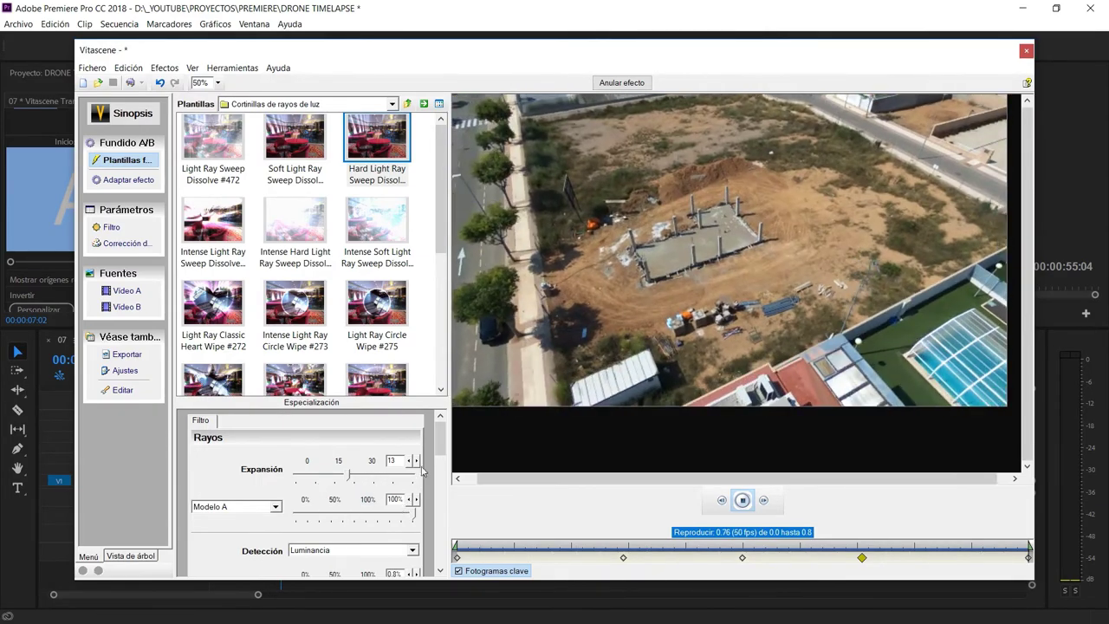
mouse_move(437, 444)
left_mouse_down()
mouse_move(442, 544)
mouse_move(441, 433)
left_mouse_up()
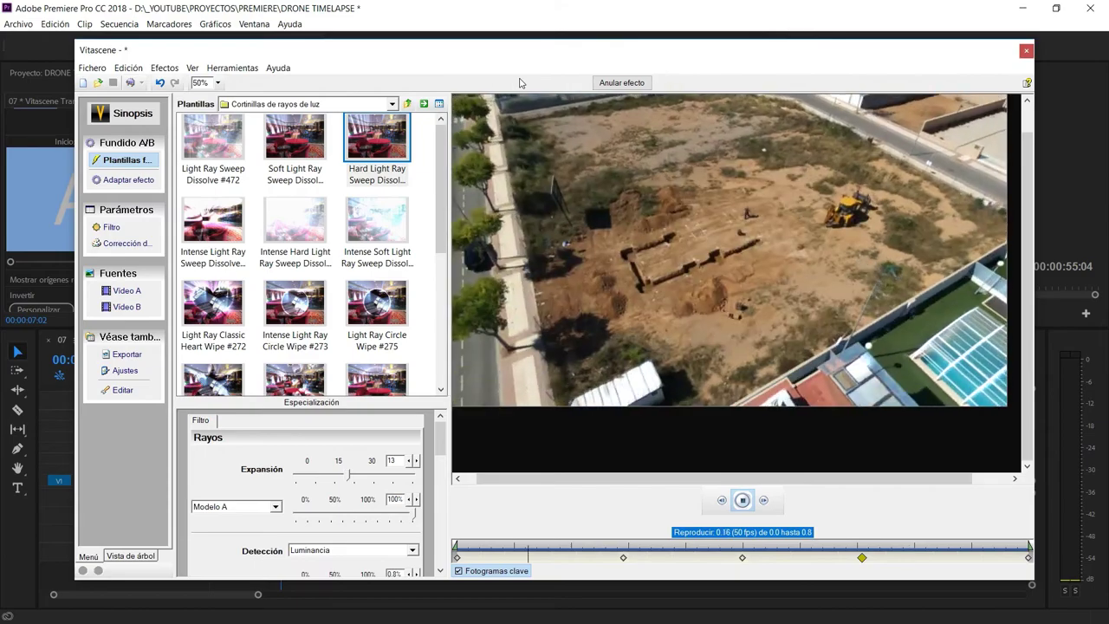
key("alt+F4")
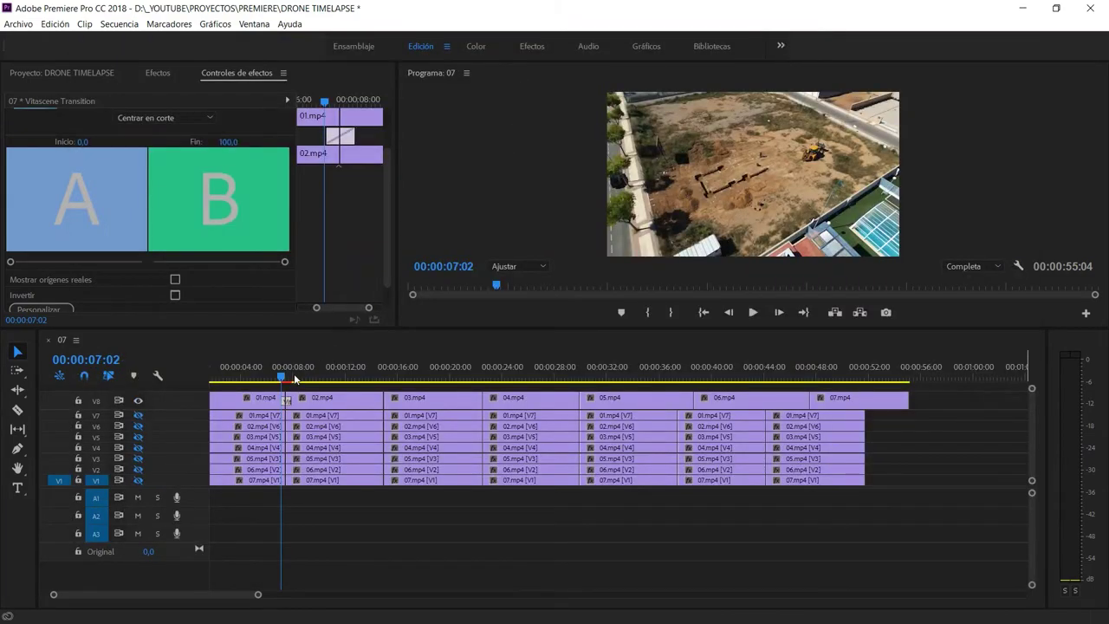
Play back the new Vitascene transition and move to the cut at 14:25
left_click(280, 373)
key("space")
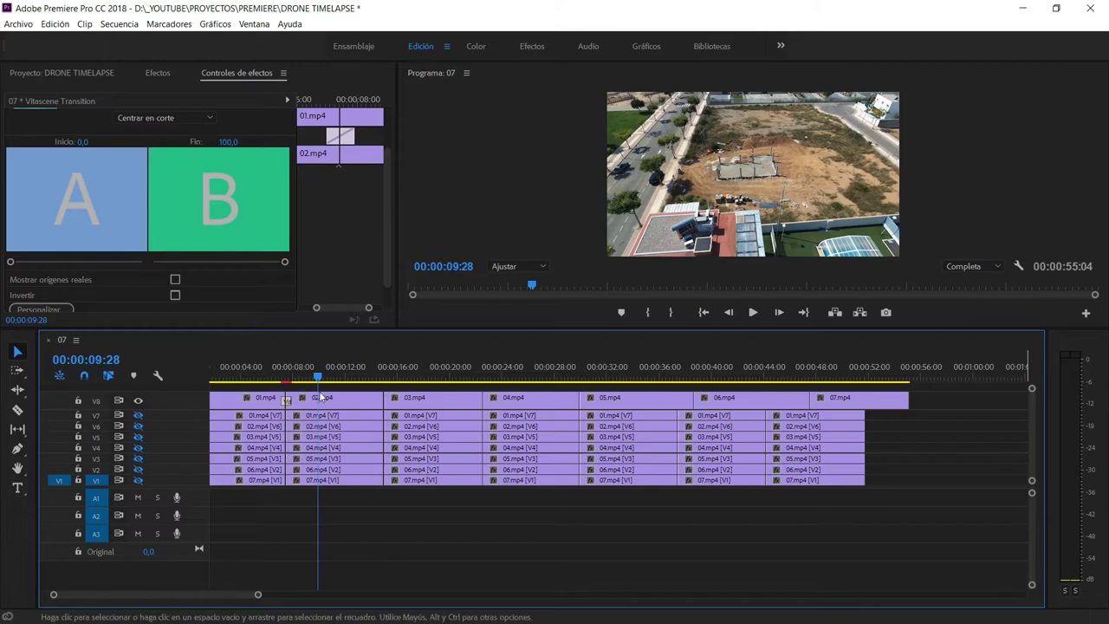
left_click_drag(374, 373, 384, 373)
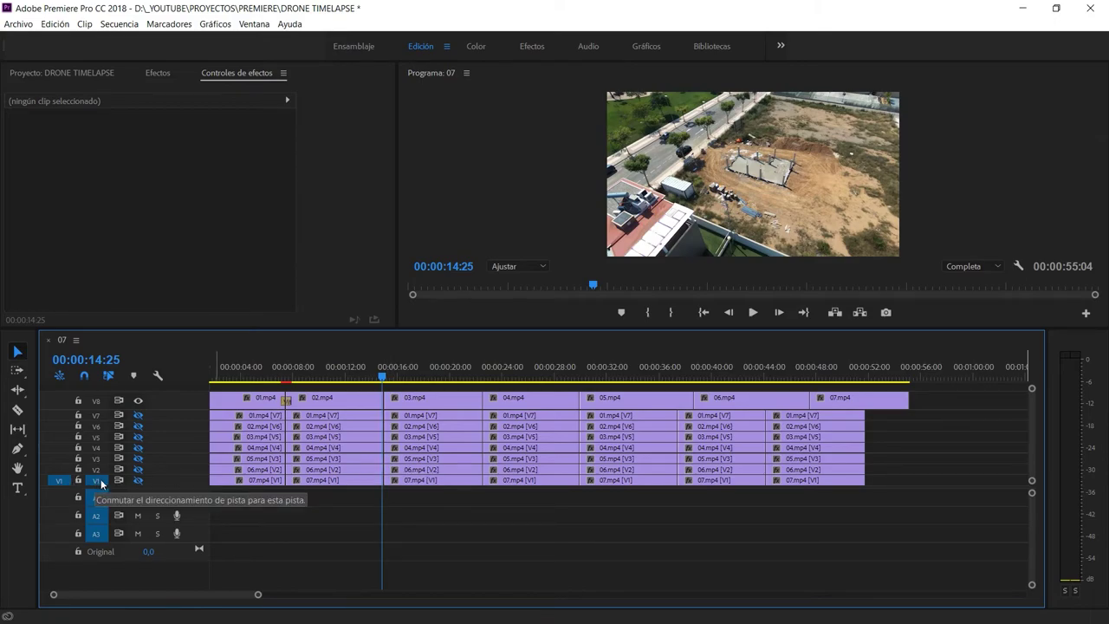
Target V8 instead of V1 and add default transitions at the 22:12, 29:24, 38:16 and 47:11 cuts
left_click(101, 483)
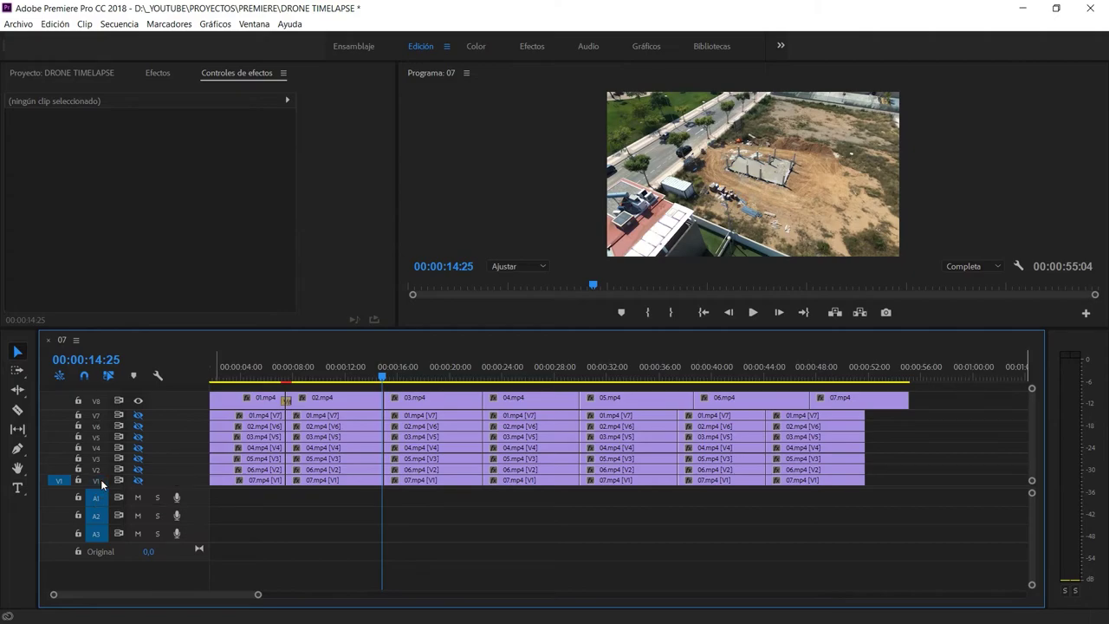
left_click(97, 403)
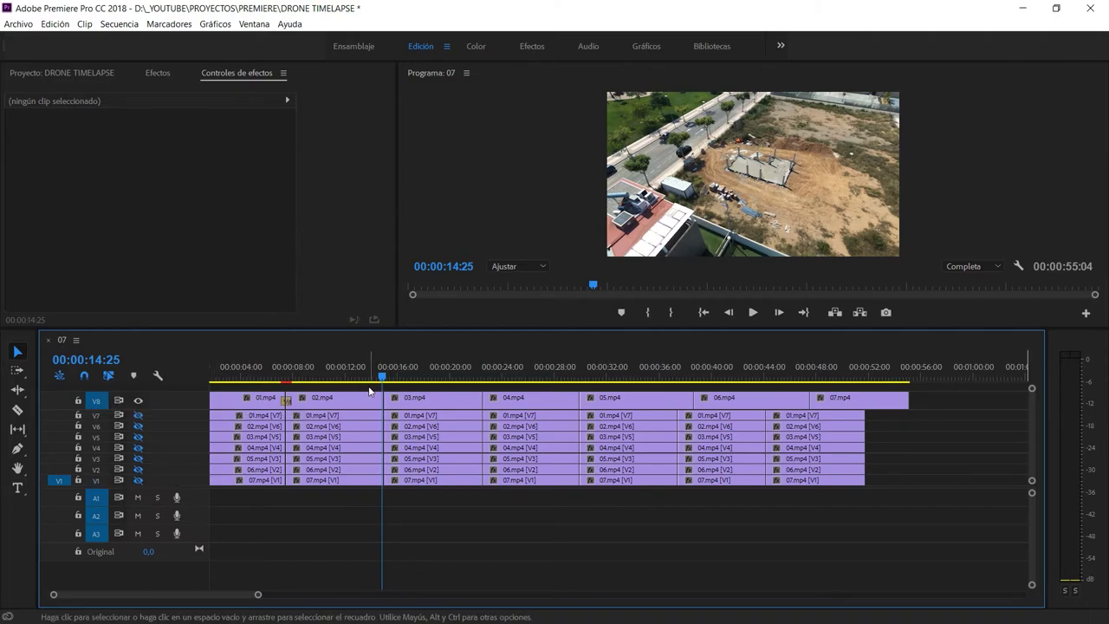
left_click(482, 371)
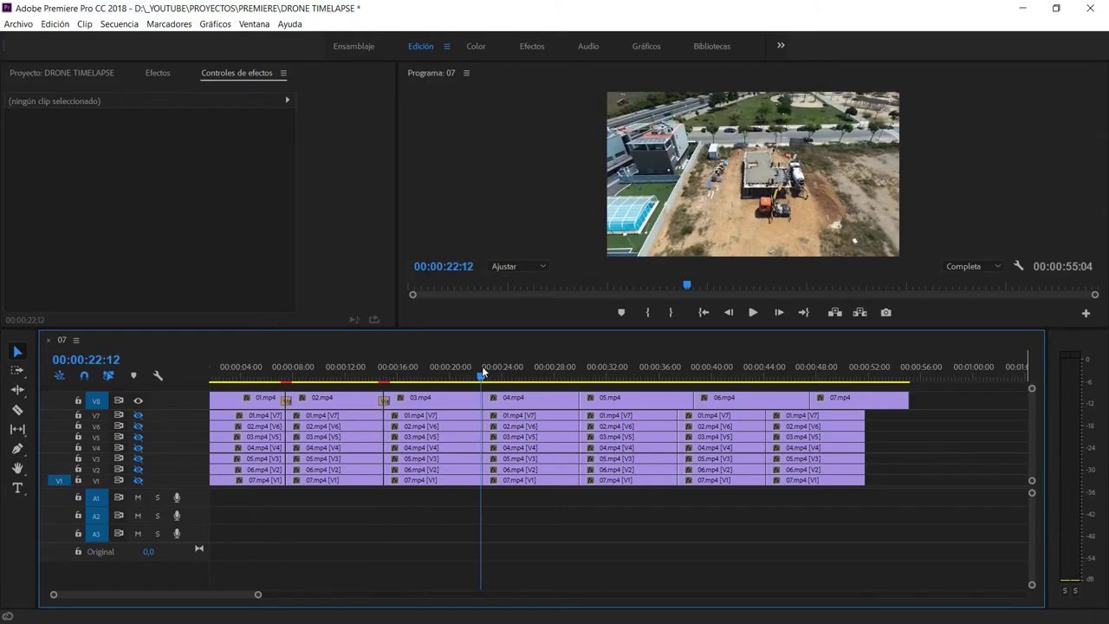
key("ctrl+d")
left_click(579, 373)
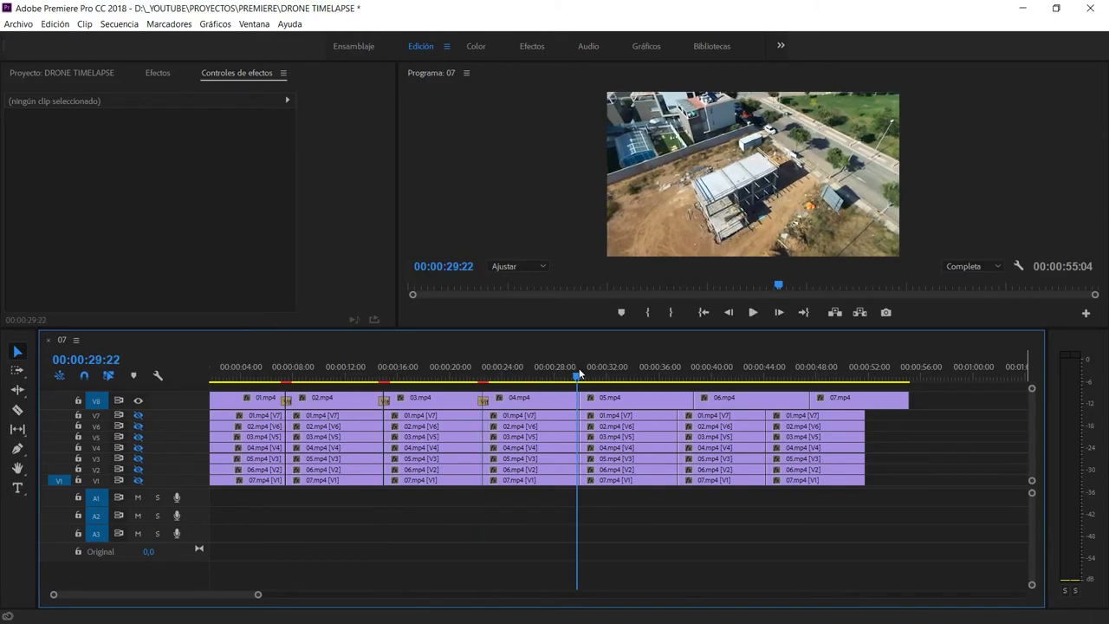
key("ctrl+d")
left_click(693, 371)
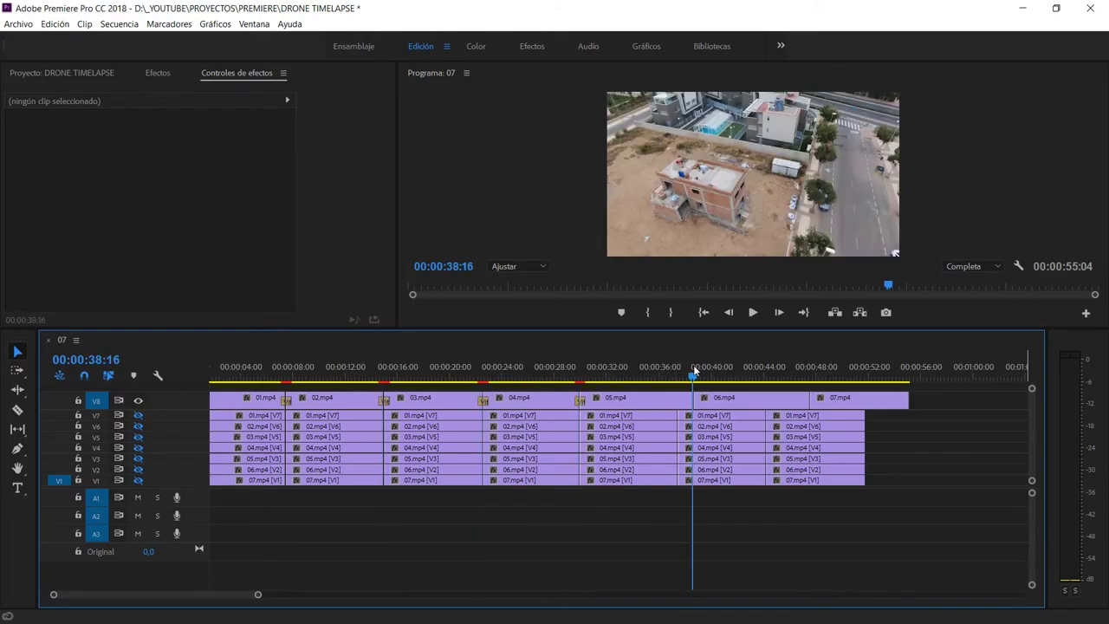
key("ctrl+d")
left_click(808, 366)
key("ctrl+d")
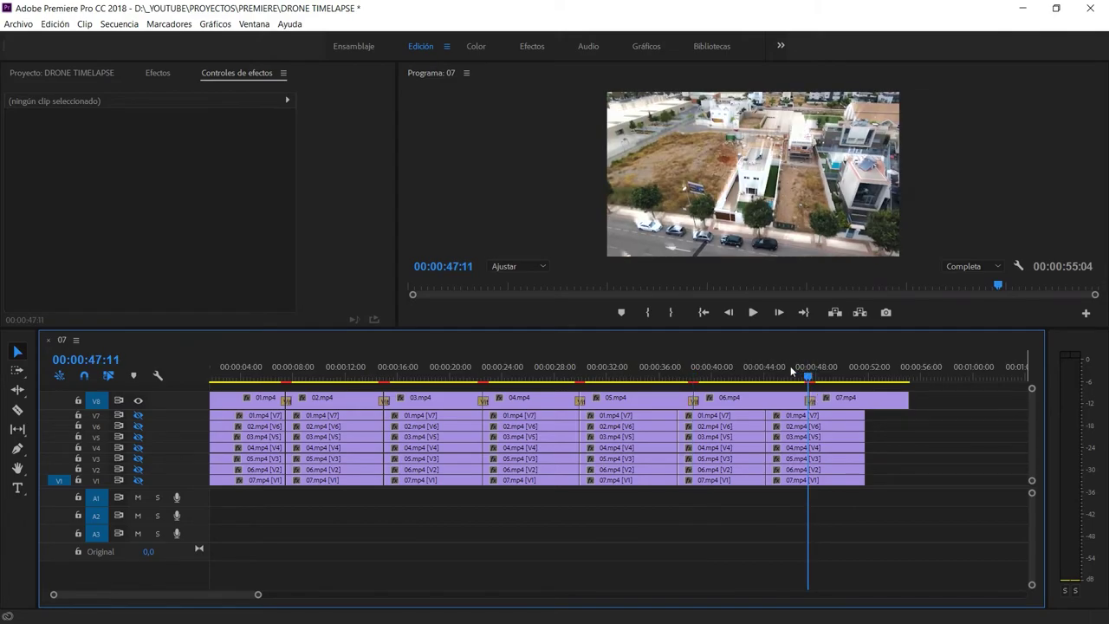
key("Home")
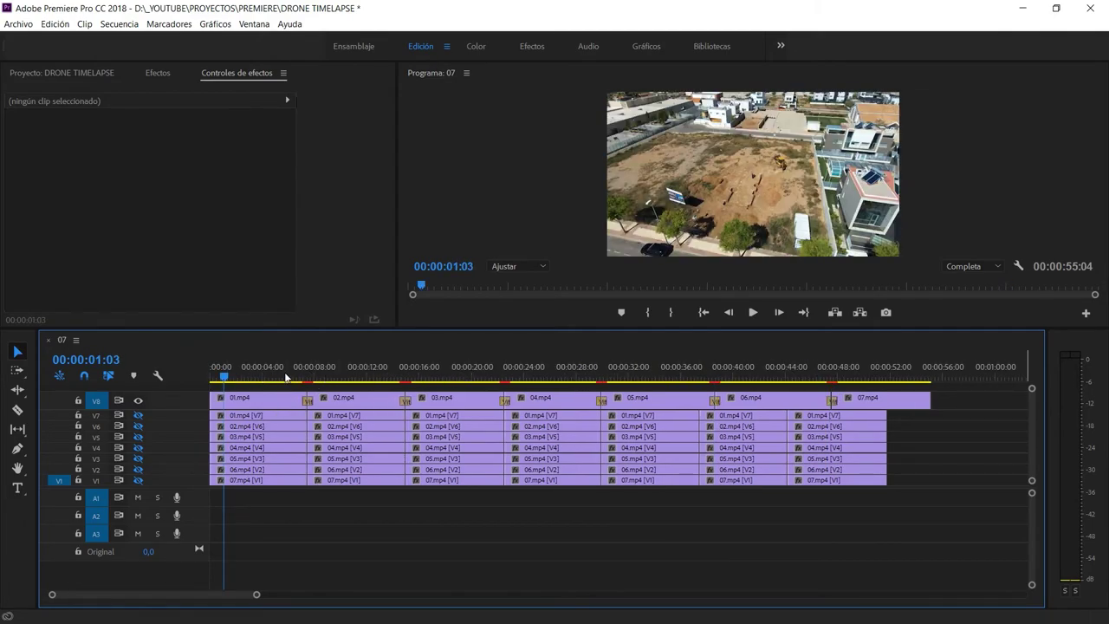
left_click(299, 370)
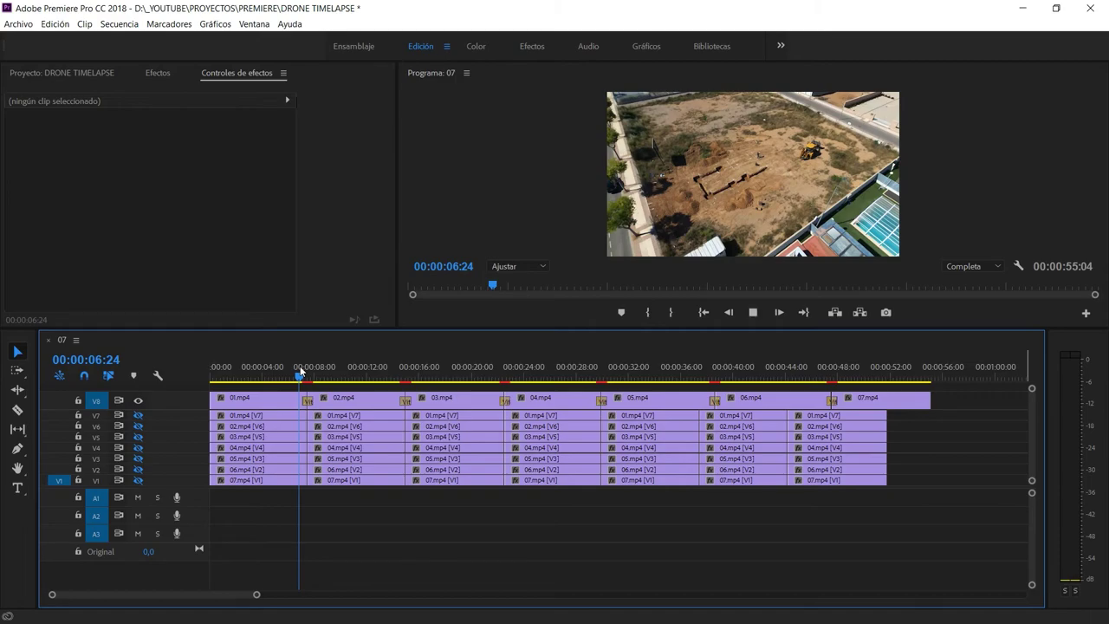
left_click(393, 368)
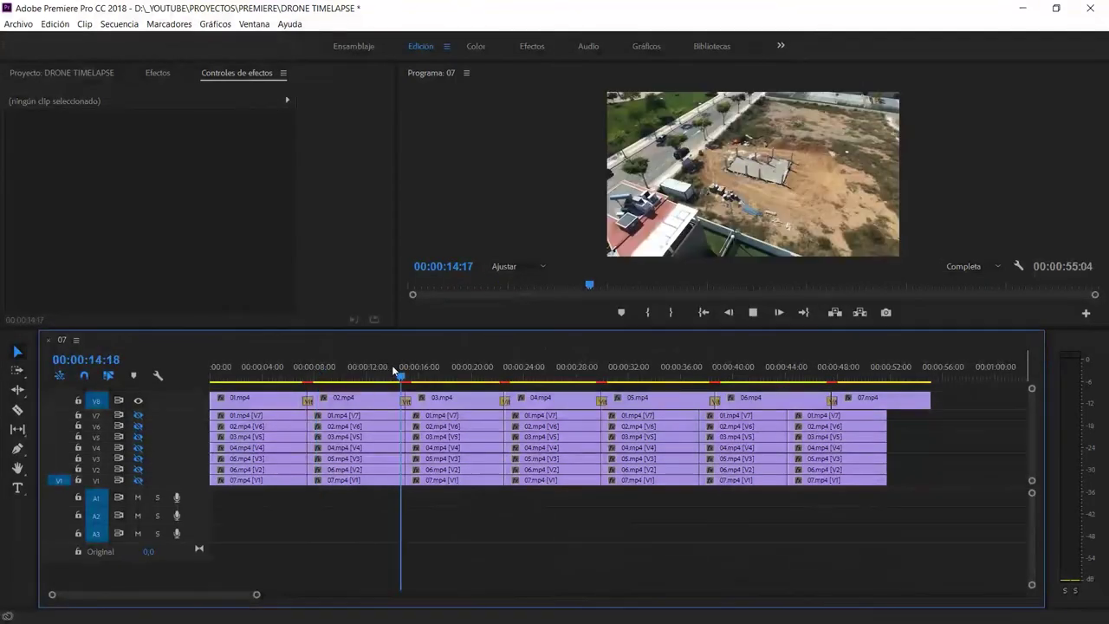
key("space")
left_click(490, 370)
key("space")
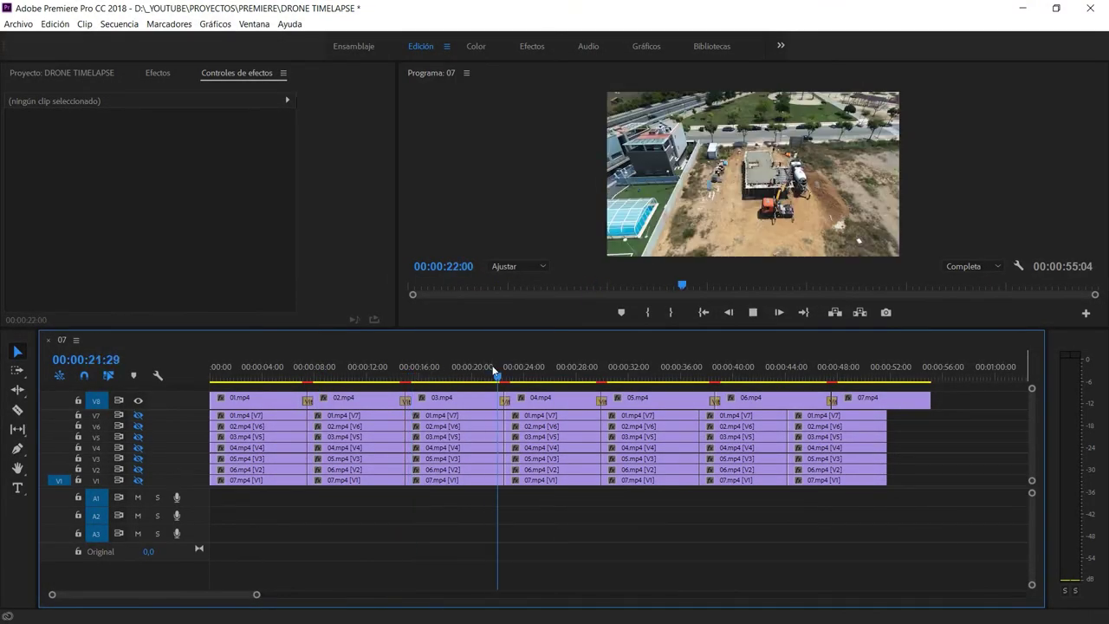
left_click(586, 369)
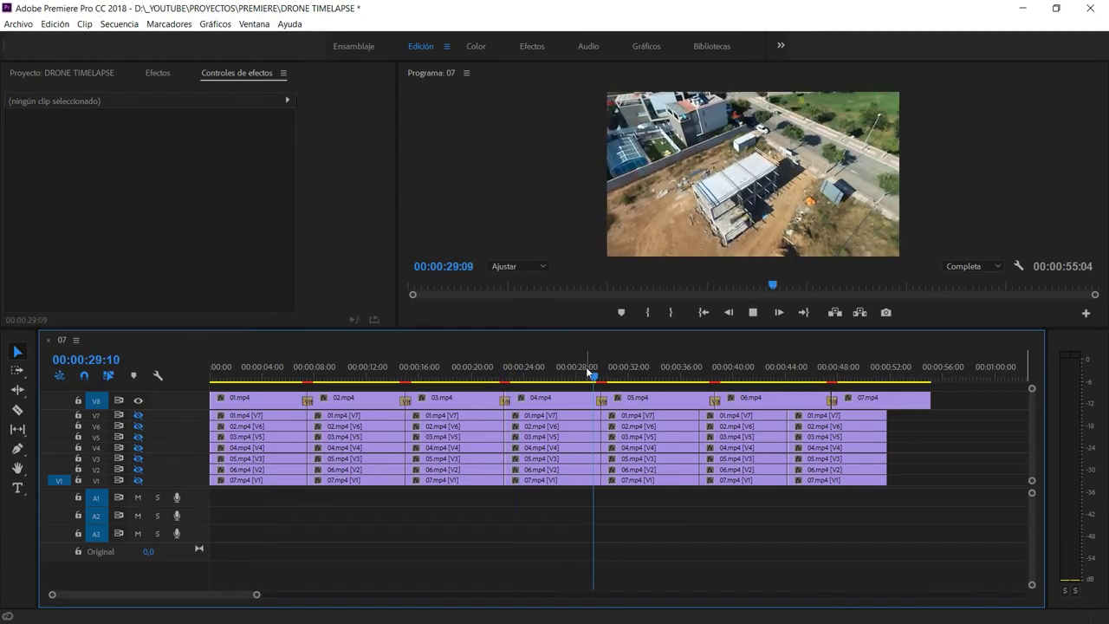
left_click(713, 375)
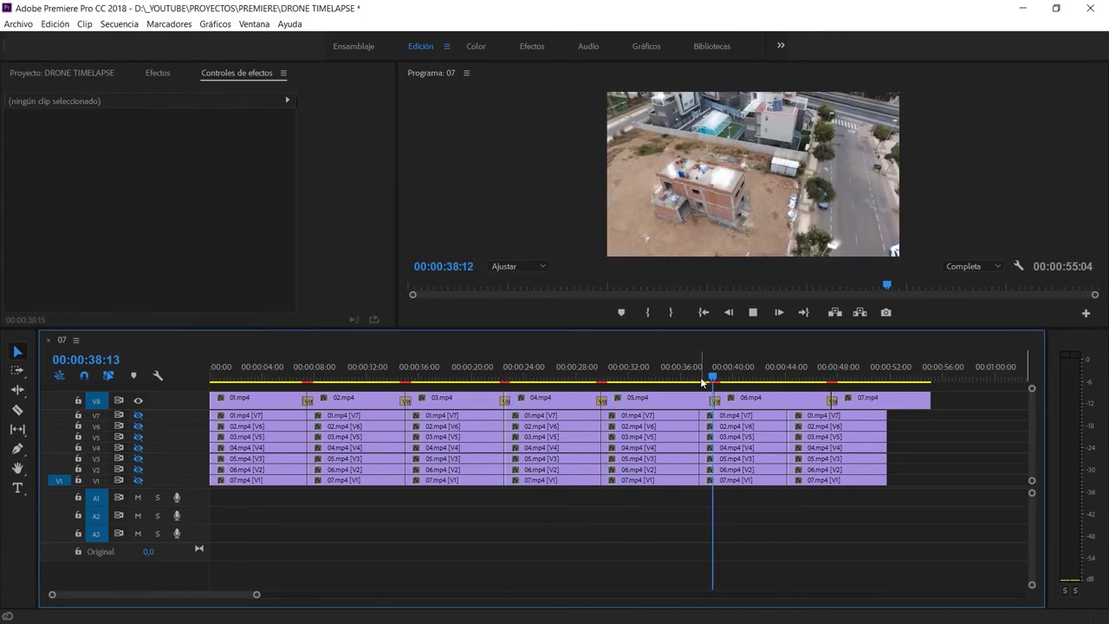
left_click(816, 368)
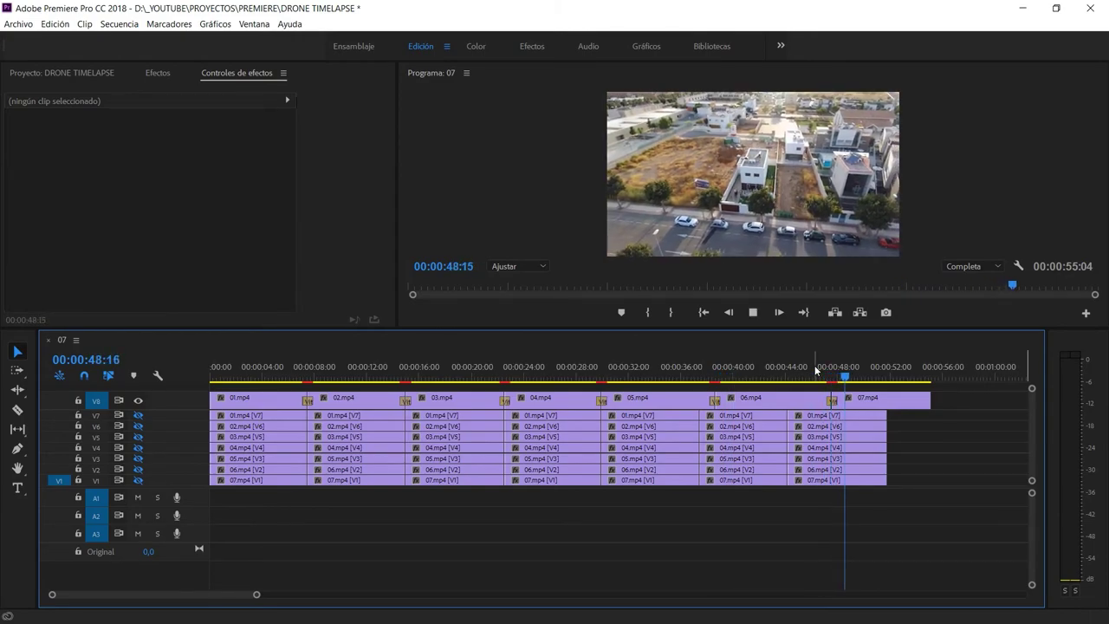
key("space")
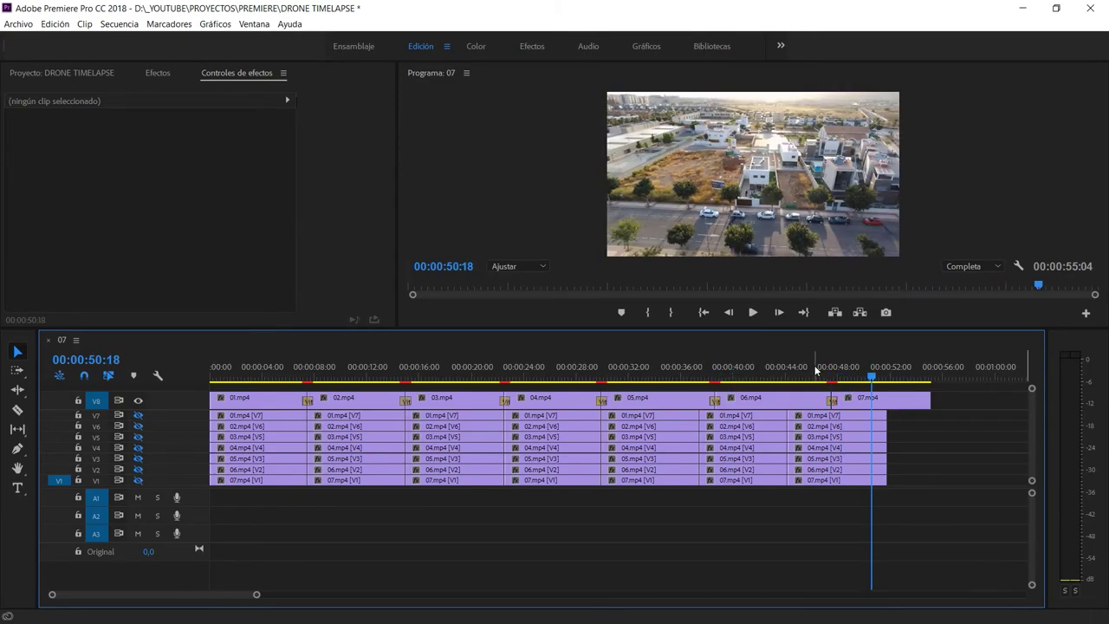